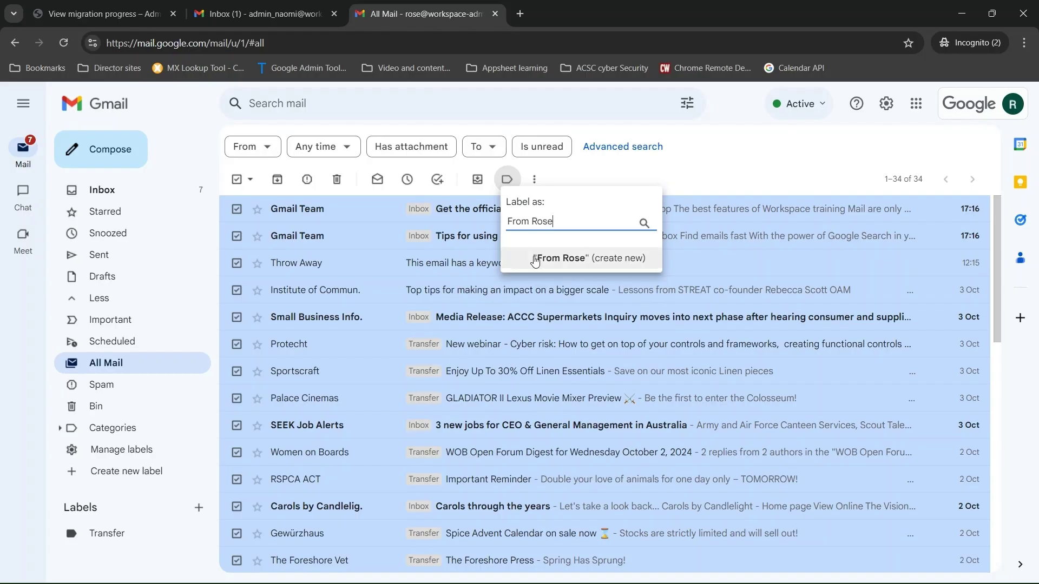
Step: Create the From Rose label, then open the 'Yo, are you there??' email in the other account
{"action": "left_click", "coordinate": [535, 261]}
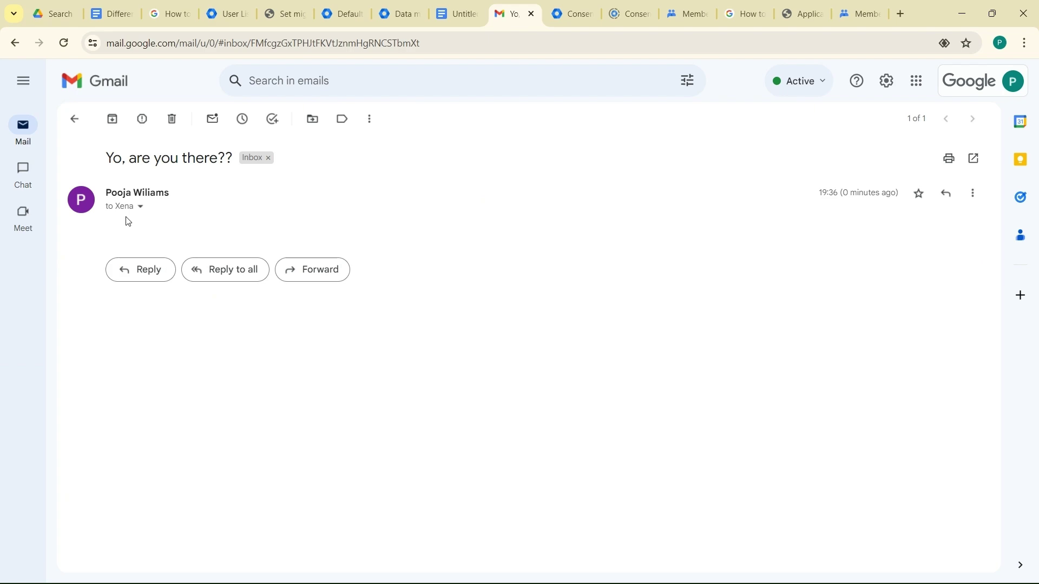
Step: Check the message's sender details and confirm suspending the departing user's account
{"action": "left_click", "coordinate": [140, 207]}
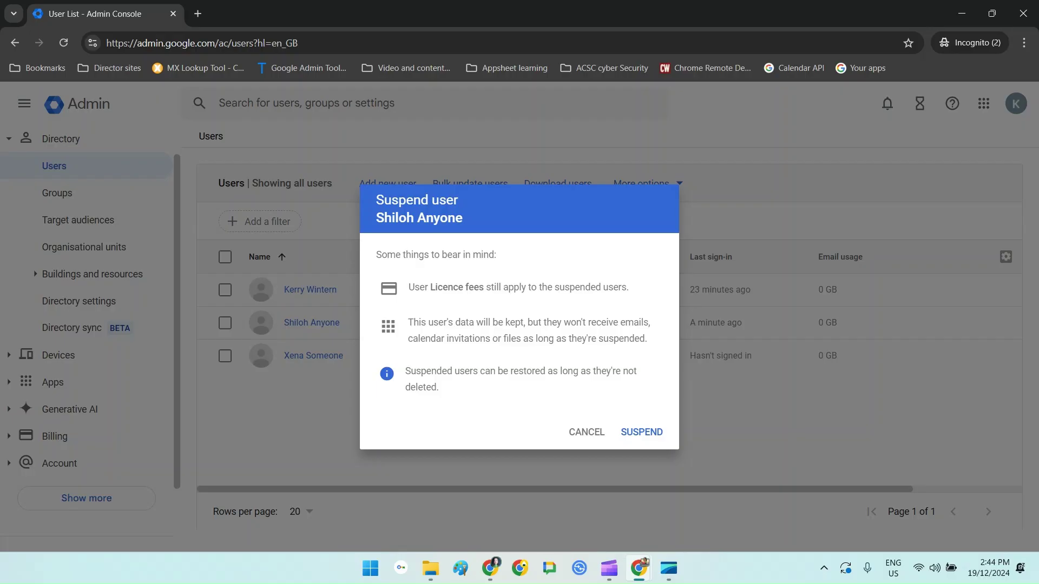
{"action": "key", "text": "Return"}
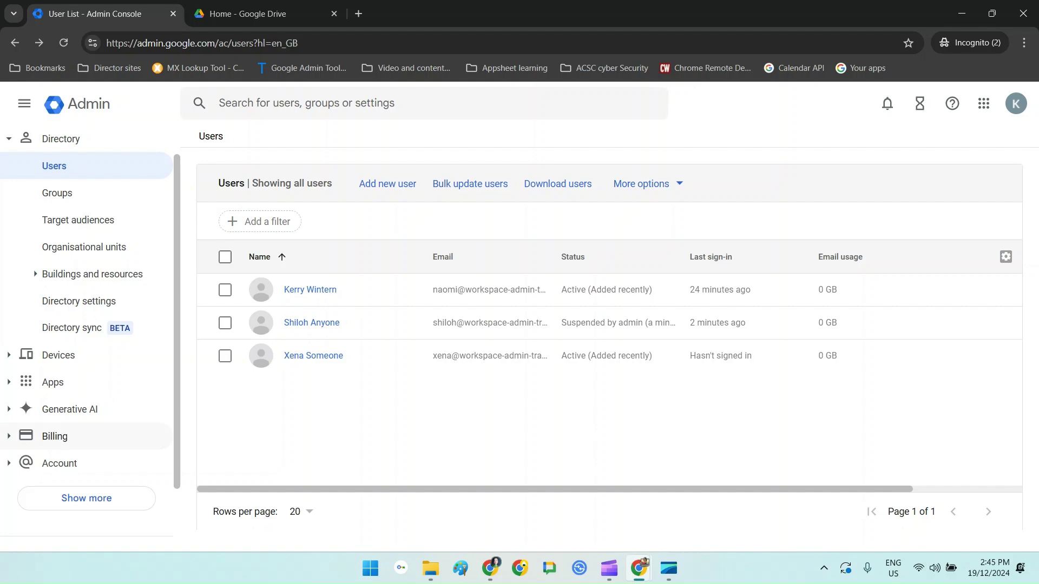
Step: Scroll the Admin console's left navigation on the way to the Home page
{"action": "scroll", "coordinate": [87, 384], "scroll_direction": "down", "scroll_amount": 2}
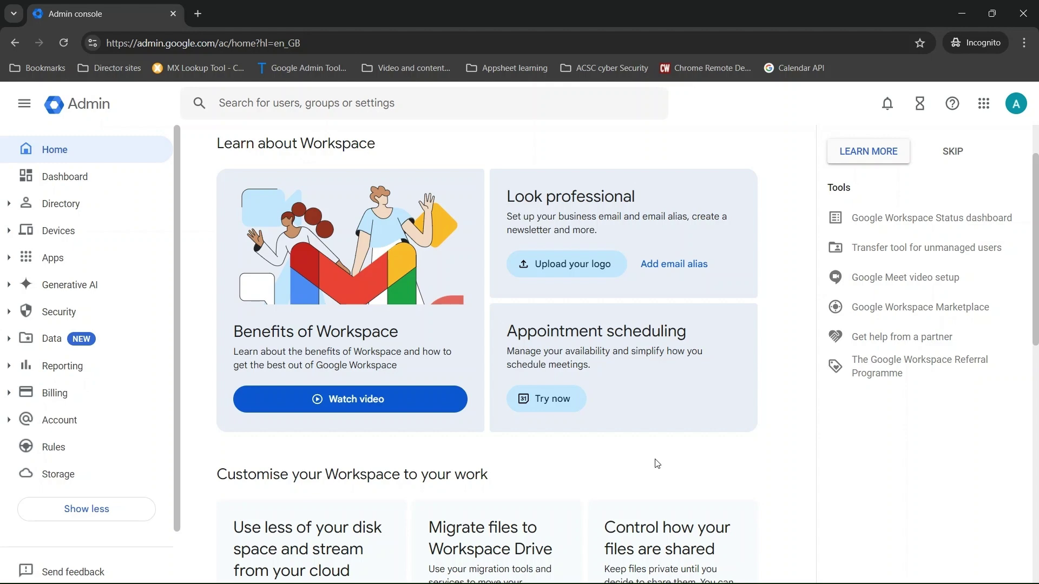
{"action": "scroll", "coordinate": [219, 248], "scroll_direction": "down", "scroll_amount": 1}
Step: Give the last listed user a custom password, with no forced change at next sign-in
{"action": "scroll", "coordinate": [218, 248], "scroll_direction": "up", "scroll_amount": 1}
{"action": "left_click", "coordinate": [18, 207]}
{"action": "left_click", "coordinate": [60, 232]}
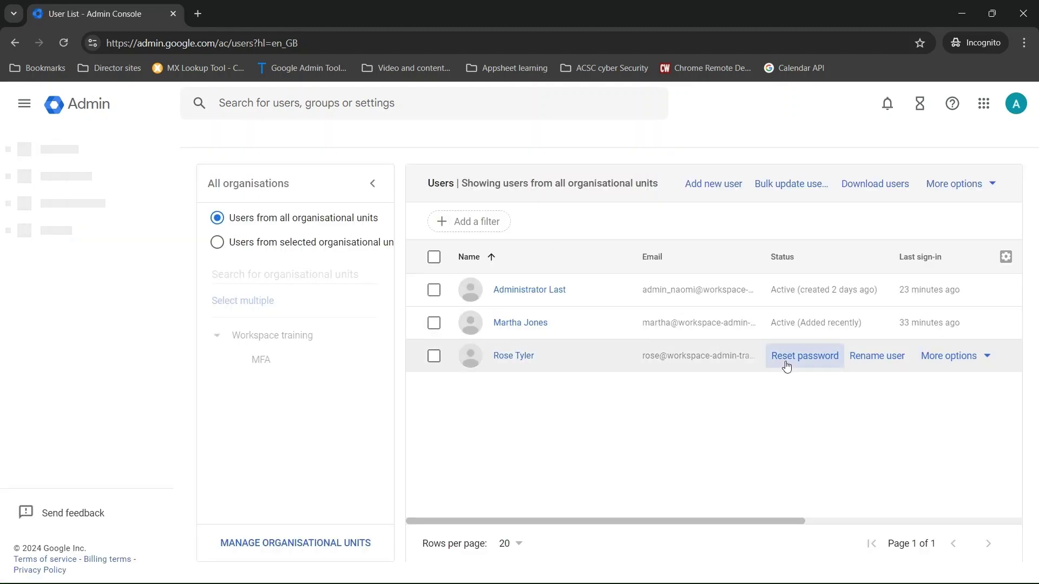
{"action": "left_click", "coordinate": [786, 362]}
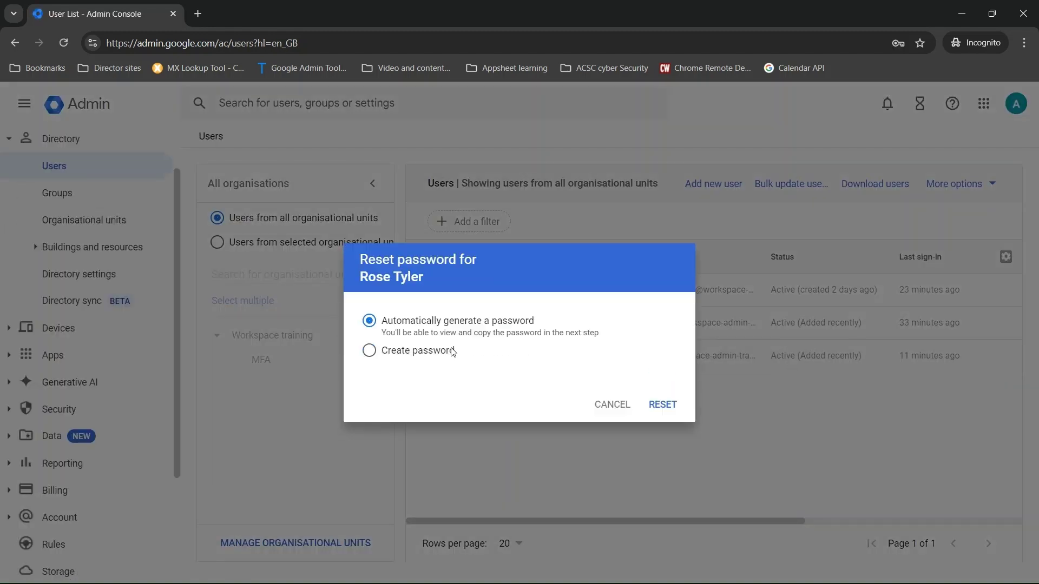
{"action": "left_click", "coordinate": [370, 352]}
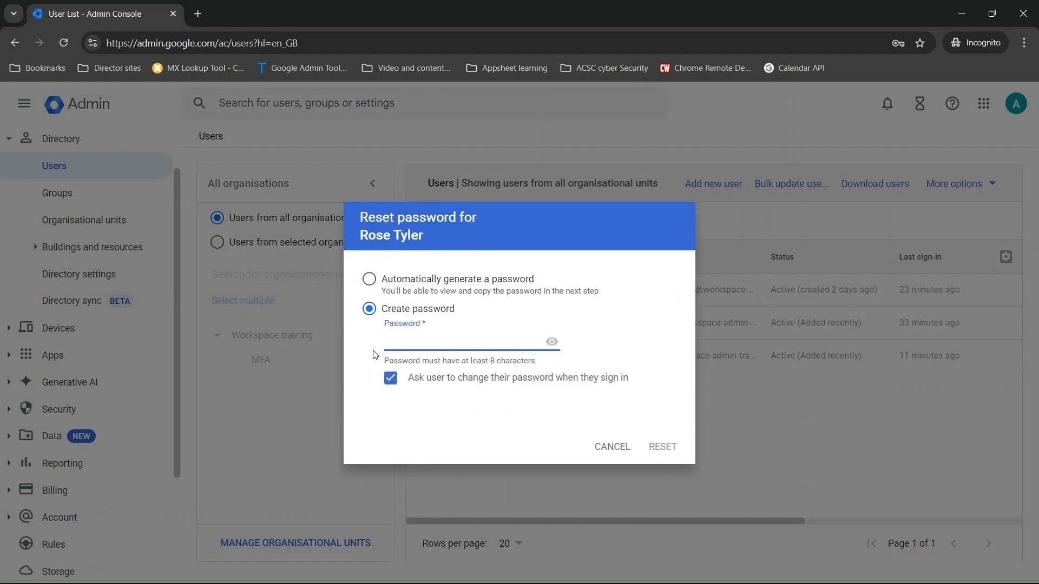
{"action": "left_click", "coordinate": [390, 379]}
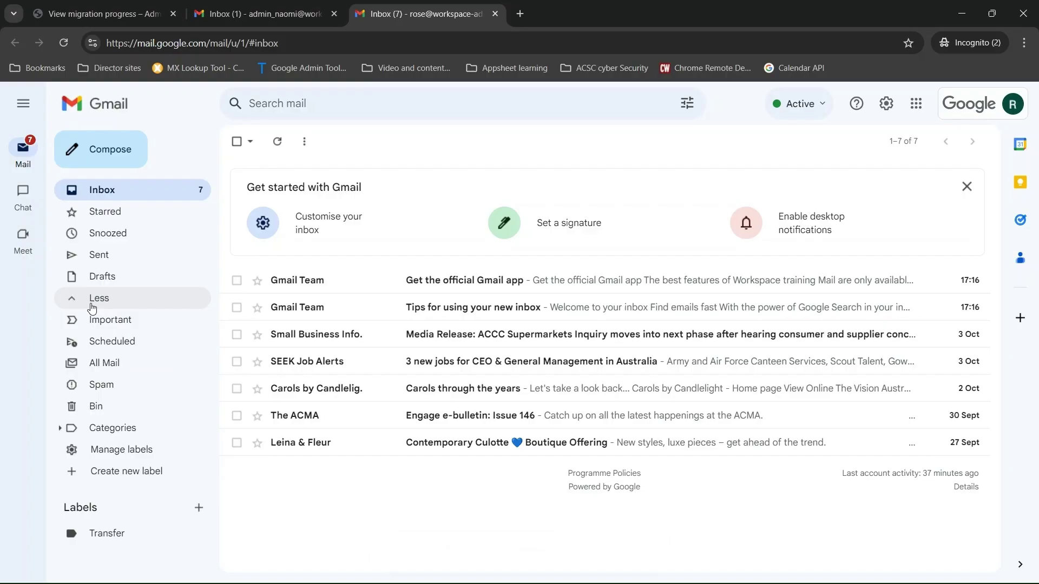
Step: Apply a new 'From Rose' label to all 34 conversations in All Mail
{"action": "left_click", "coordinate": [86, 364]}
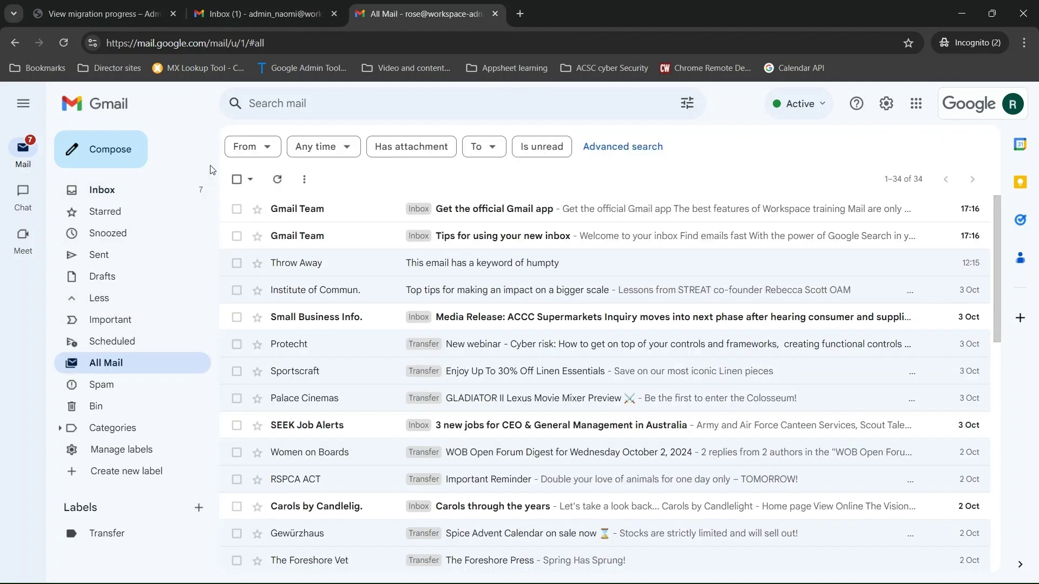
{"action": "left_click", "coordinate": [237, 179]}
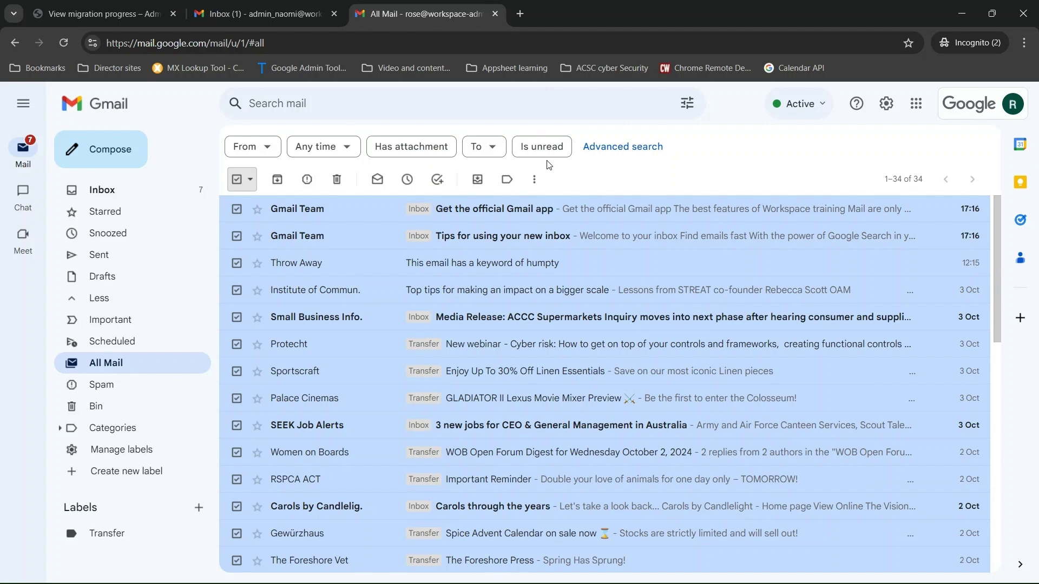
{"action": "left_click", "coordinate": [506, 181]}
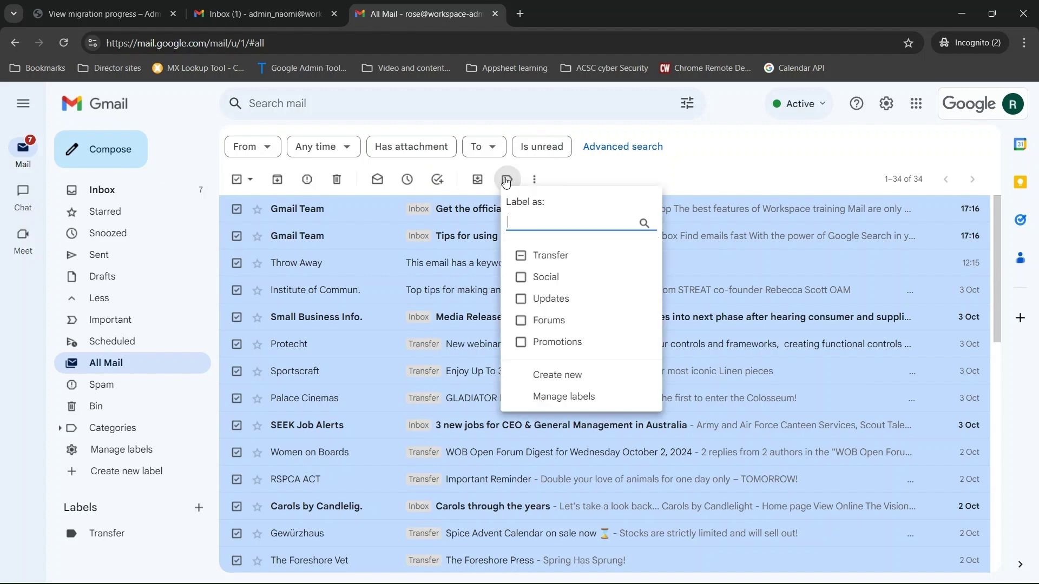
{"action": "type", "text": "From Rose"}
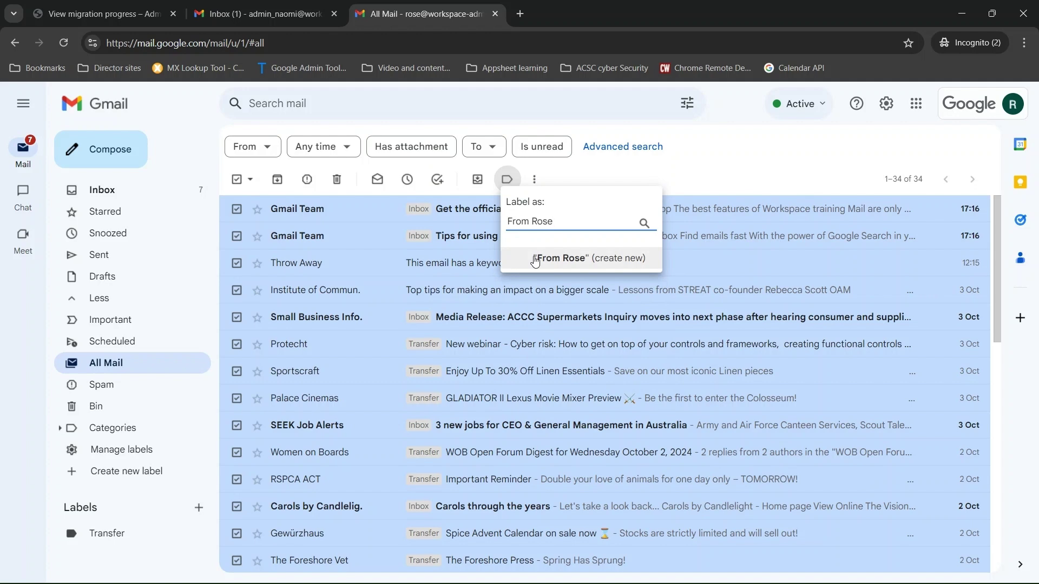
{"action": "left_click", "coordinate": [535, 260]}
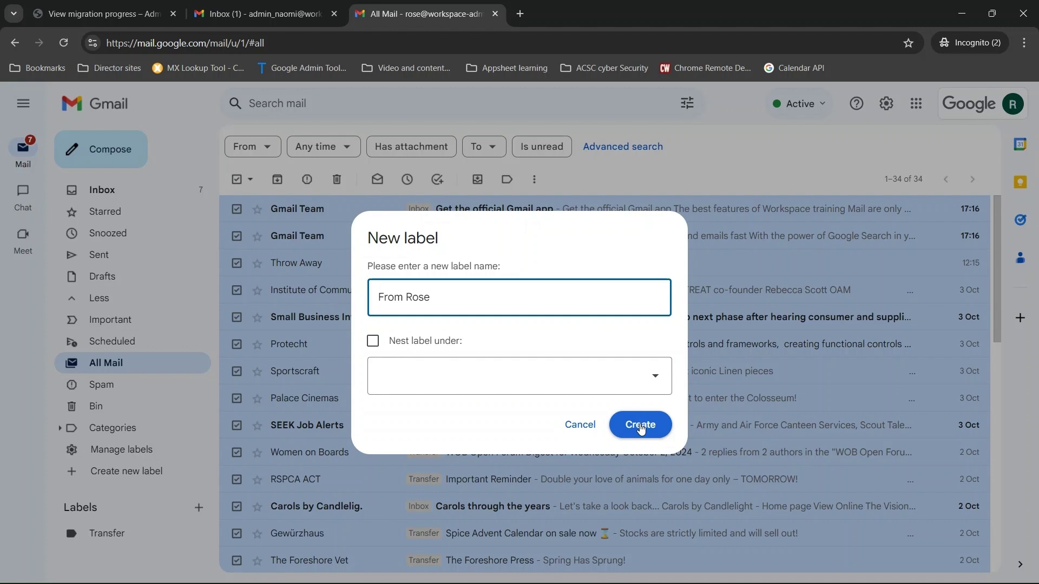
{"action": "left_click", "coordinate": [640, 425]}
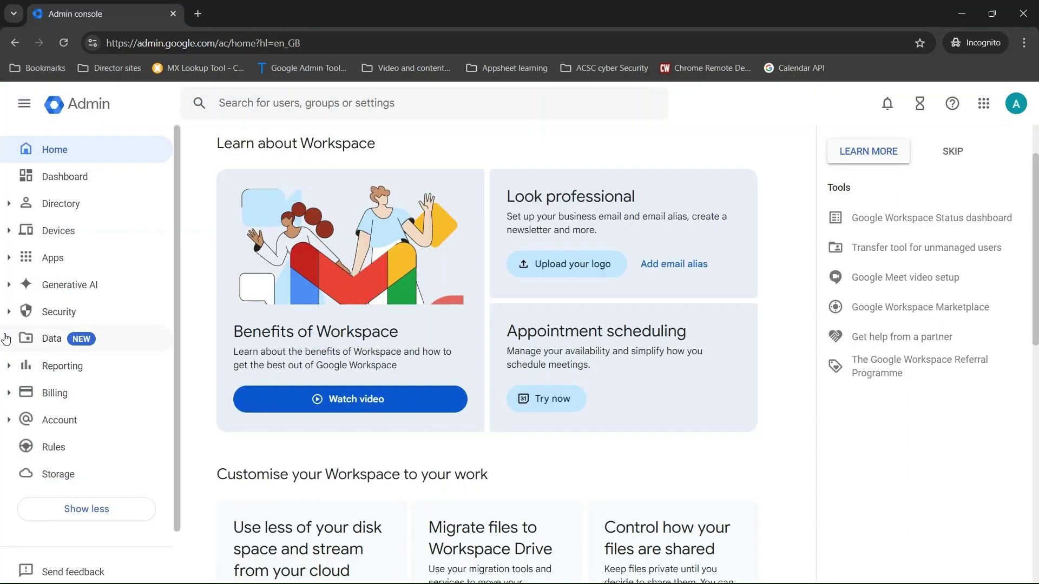
Step: Go to Data > Data import and export > Data migration in the Admin console
{"action": "left_click", "coordinate": [6, 338]}
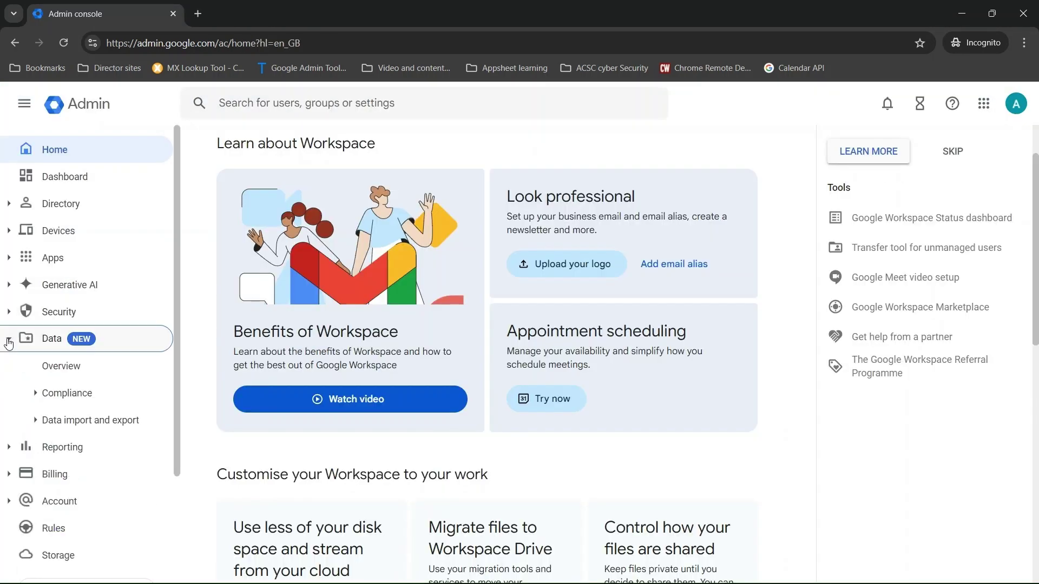
{"action": "left_click", "coordinate": [38, 427]}
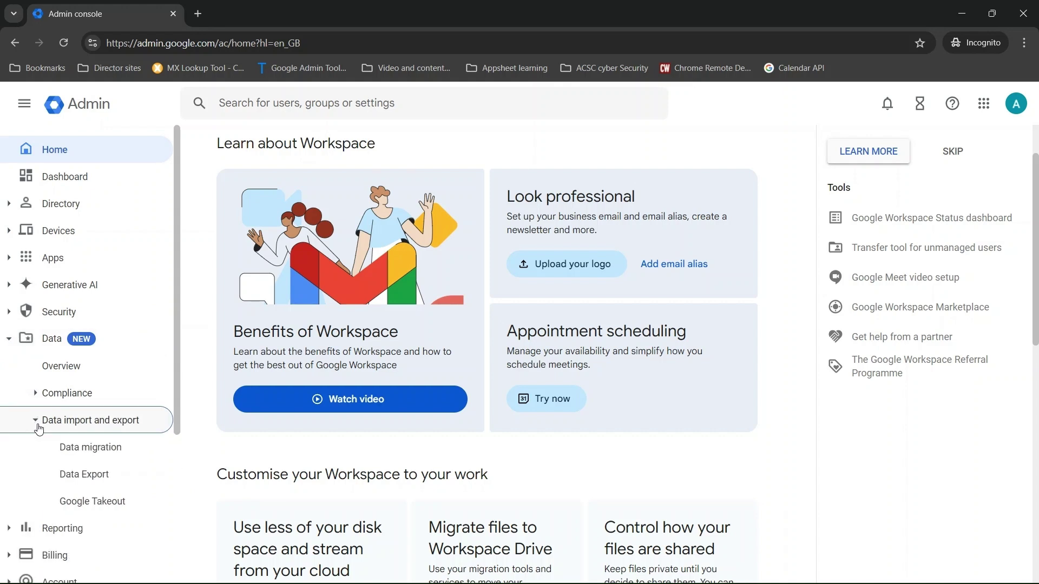
{"action": "left_click", "coordinate": [78, 455]}
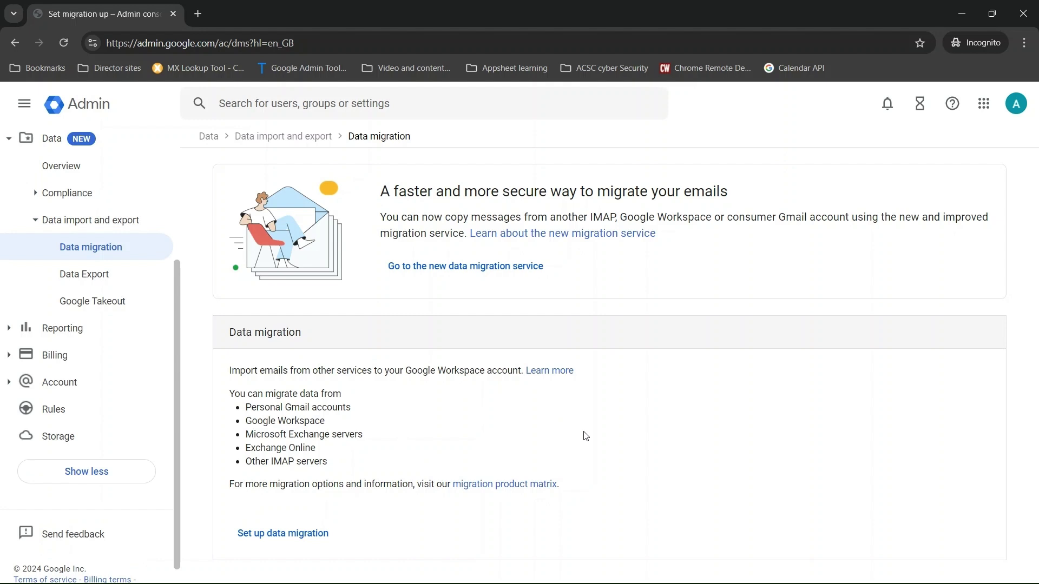
Step: Set up a Gmail-source migration from imap.gmail.com and continue to user selection
{"action": "left_click", "coordinate": [286, 541]}
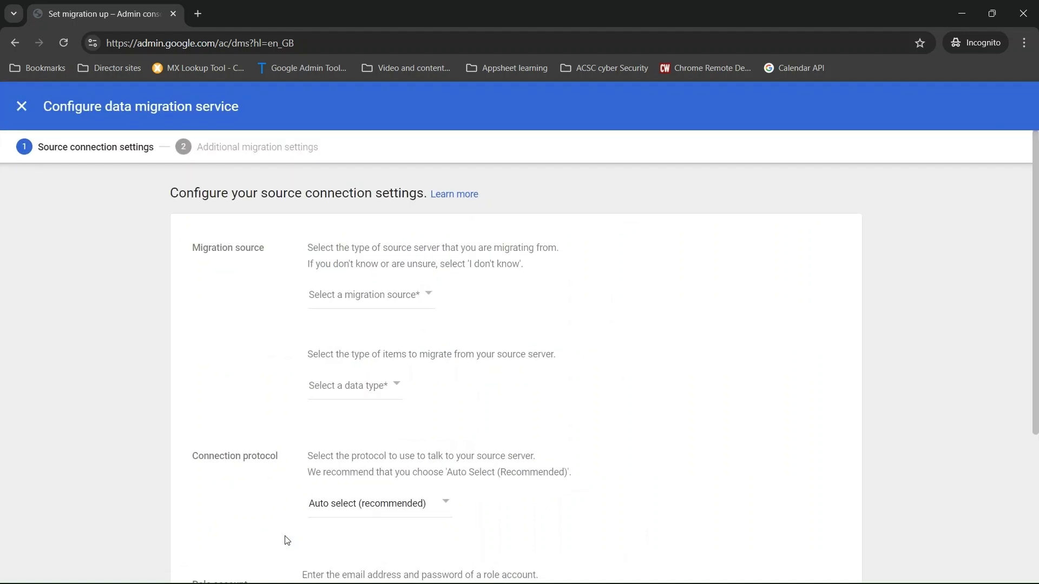
{"action": "left_click", "coordinate": [319, 307]}
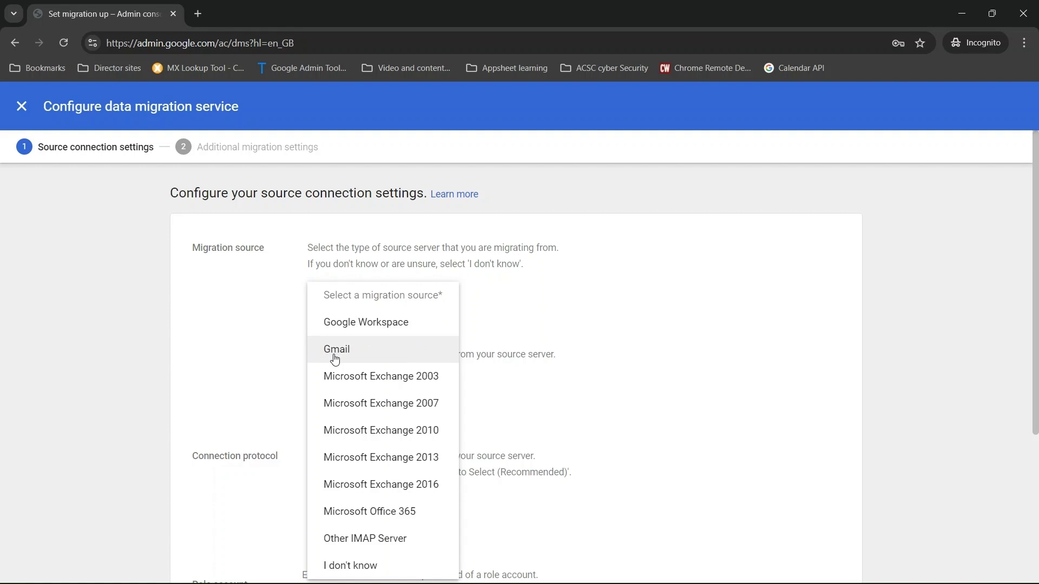
{"action": "left_click", "coordinate": [335, 359]}
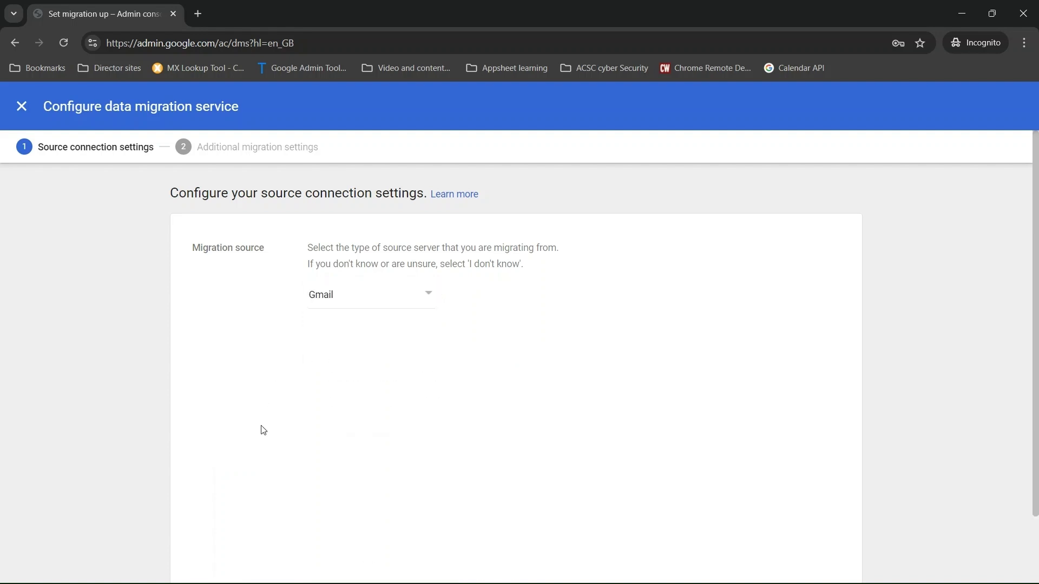
{"action": "scroll", "coordinate": [263, 430], "scroll_direction": "down", "scroll_amount": 2}
{"action": "left_click", "coordinate": [825, 564]}
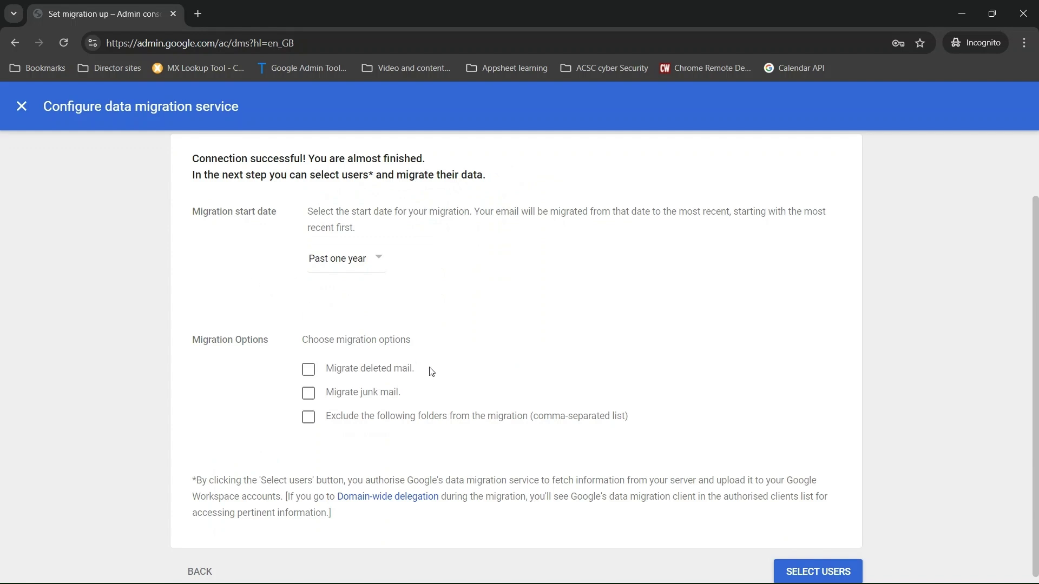
{"action": "scroll", "coordinate": [431, 371], "scroll_direction": "down", "scroll_amount": 1}
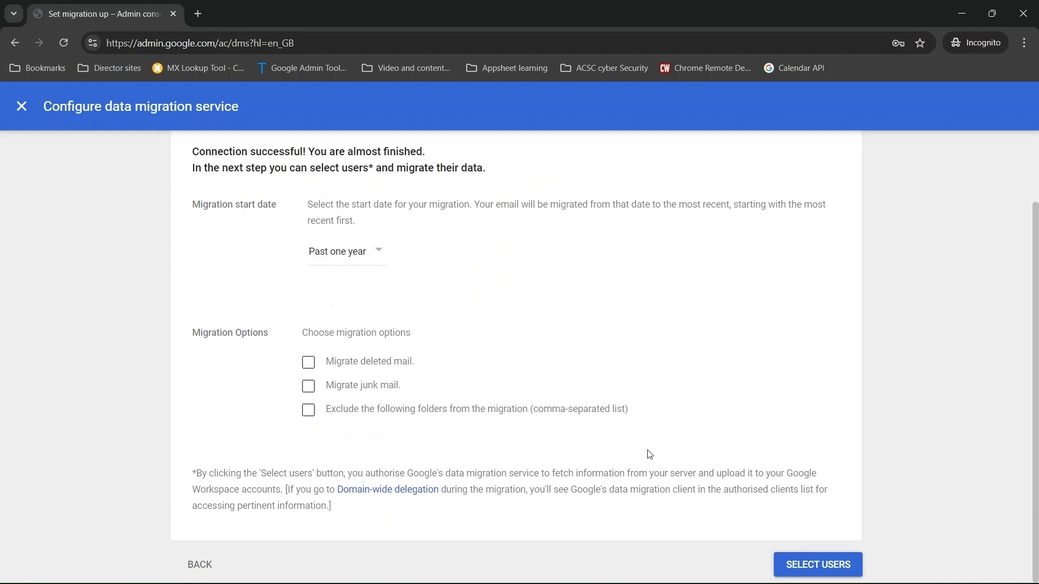
{"action": "left_click", "coordinate": [808, 567]}
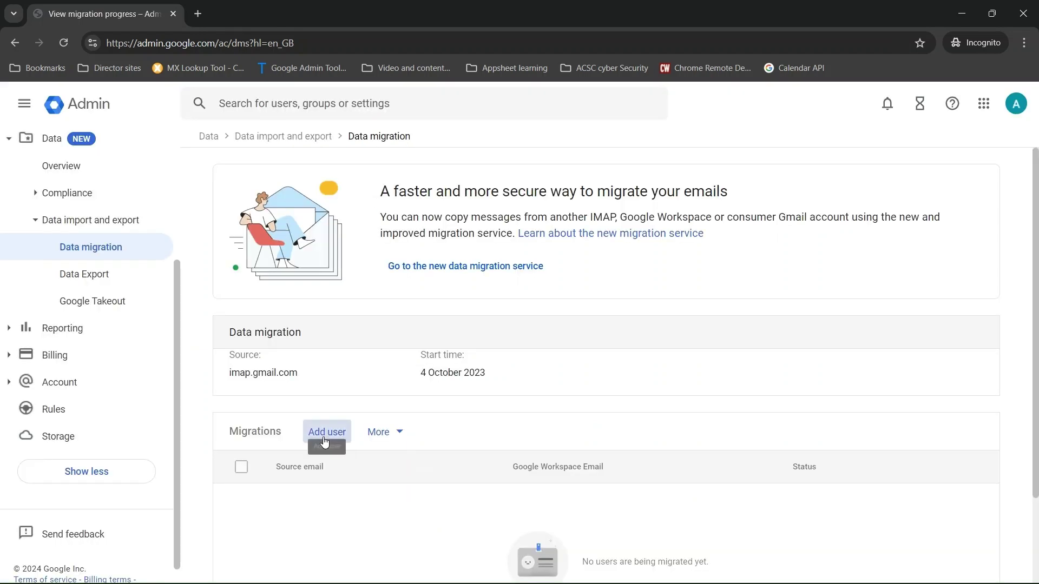
Step: Add the departing user's mailbox as the migration source and authorise access to it
{"action": "left_click", "coordinate": [325, 438]}
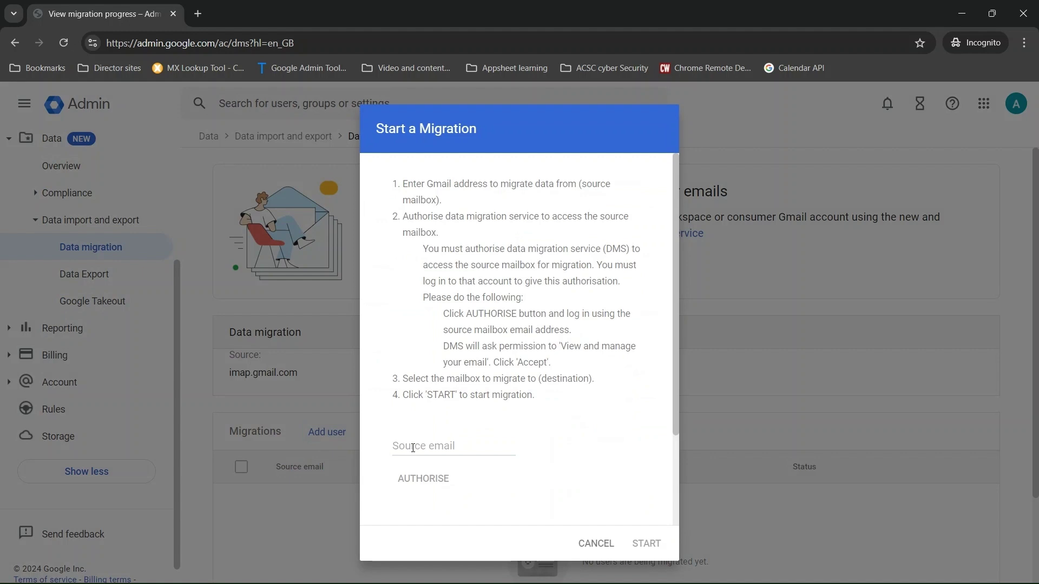
{"action": "left_click", "coordinate": [412, 448]}
{"action": "key", "text": "ctrl+v"}
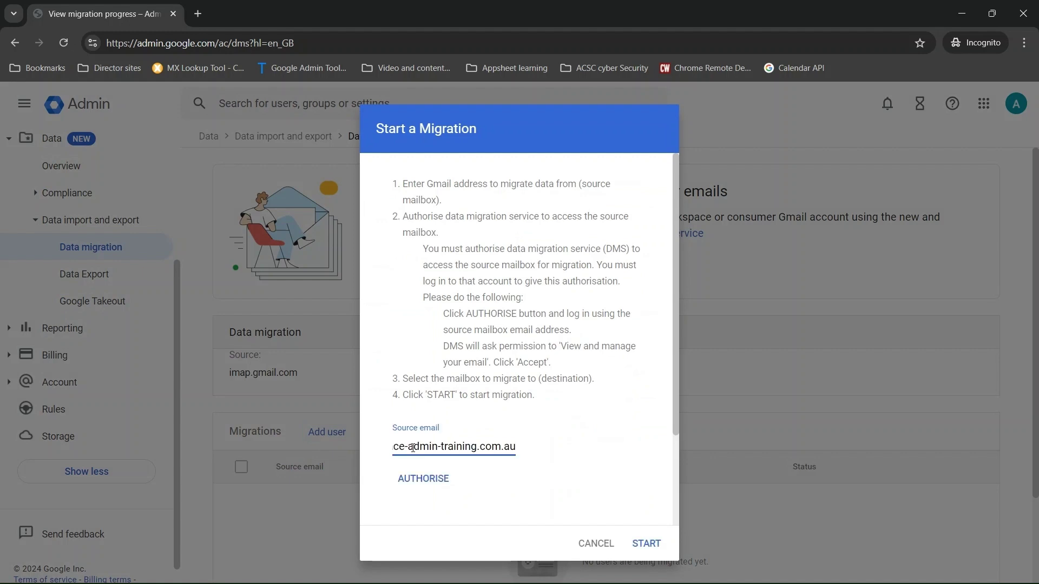
{"action": "left_click", "coordinate": [414, 480]}
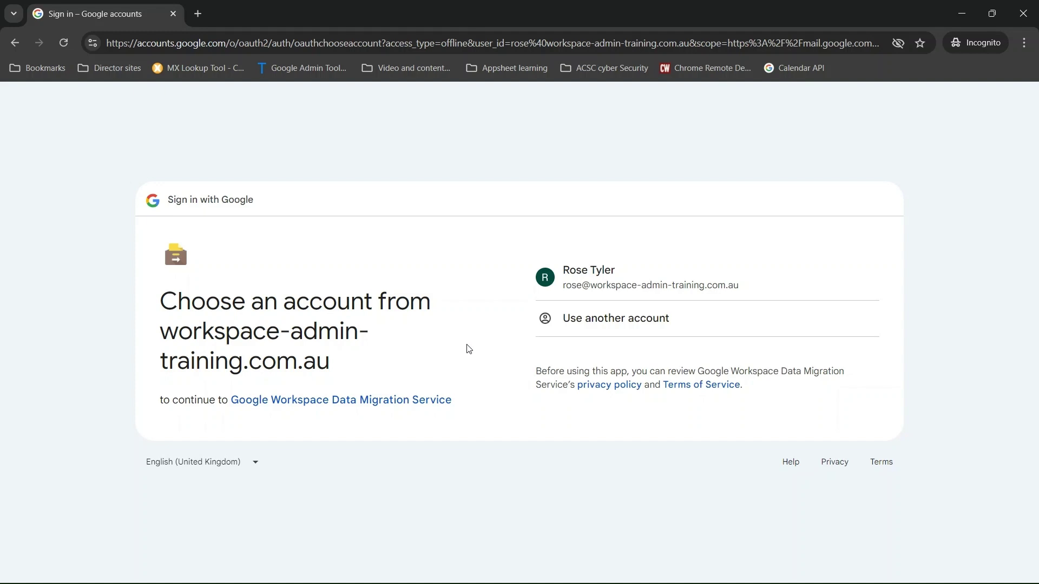
{"action": "left_click", "coordinate": [615, 281]}
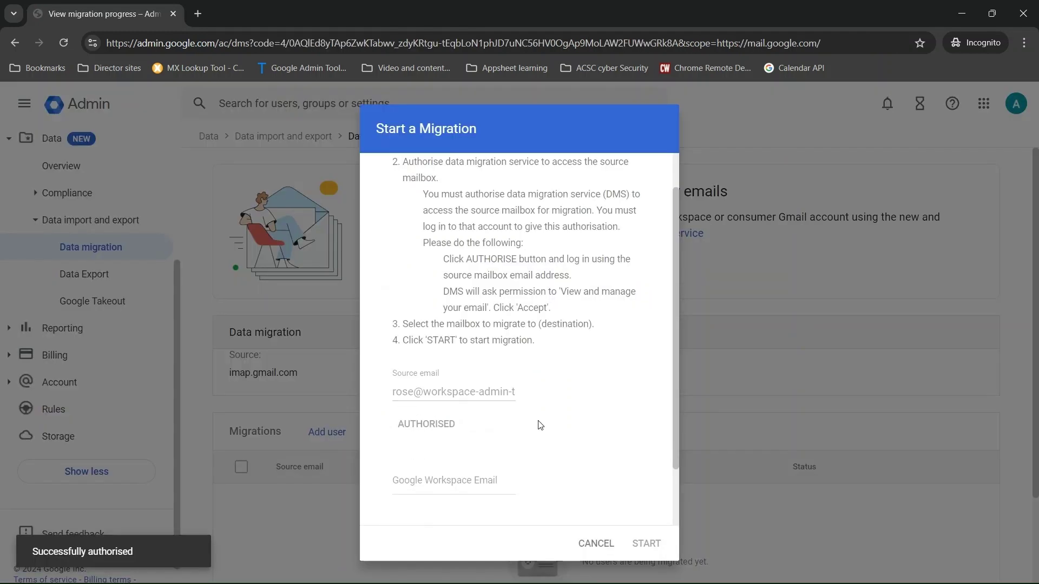
{"action": "left_click", "coordinate": [432, 420]}
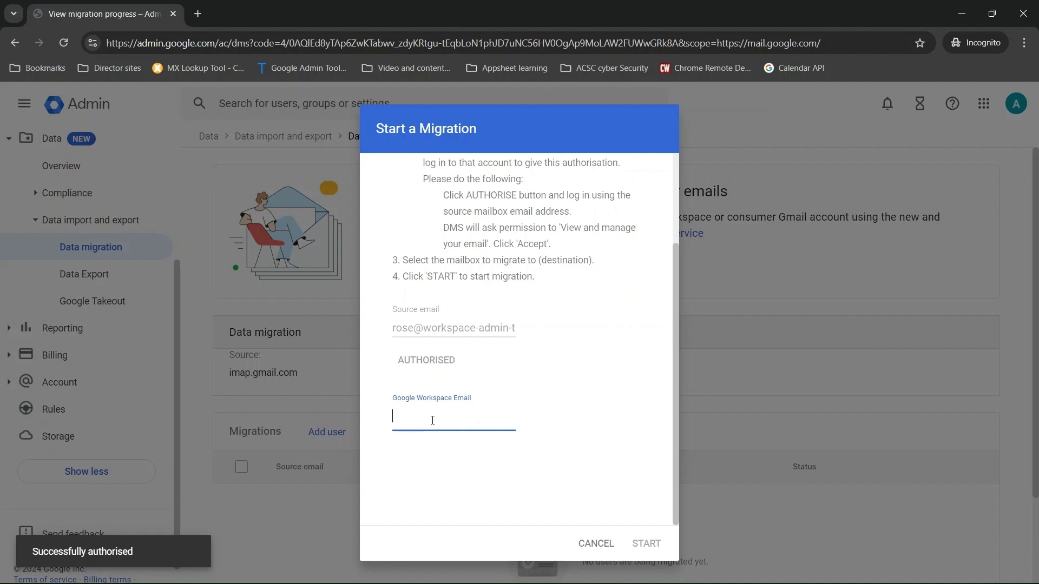
Step: Enter the destination Workspace user's address and start the mailbox migration
{"action": "key", "text": "ctrl+v"}
{"action": "left_click", "coordinate": [476, 471]}
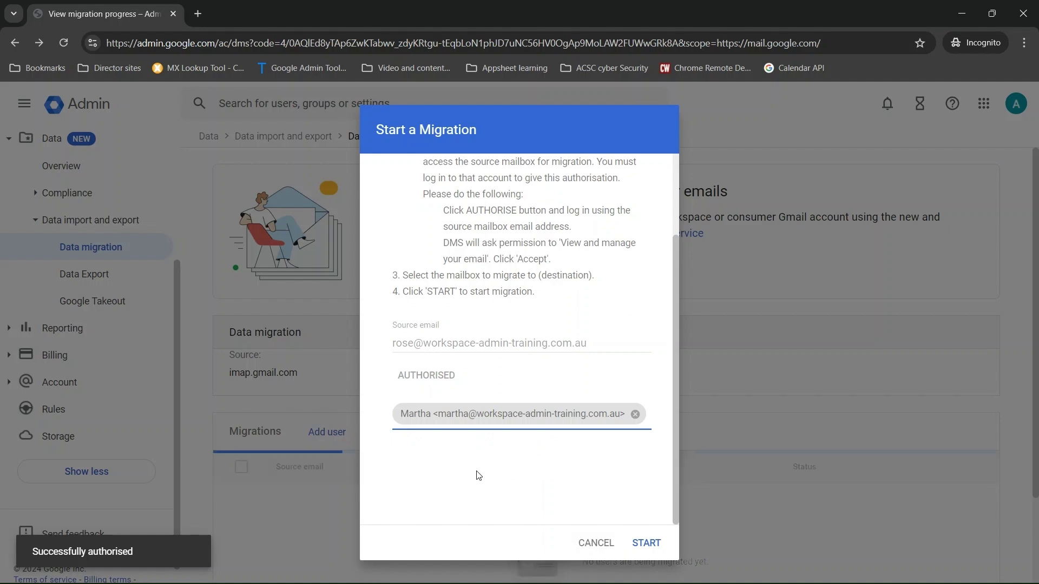
{"action": "left_click", "coordinate": [647, 541]}
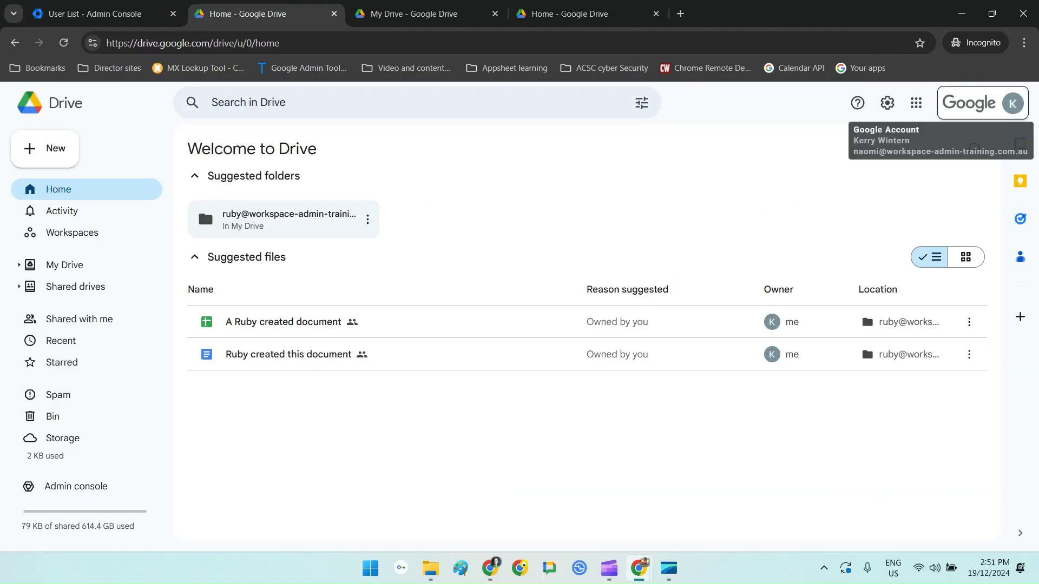
Step: Create a new shared drive named 'Shiloh's files'
{"action": "left_click", "coordinate": [76, 286]}
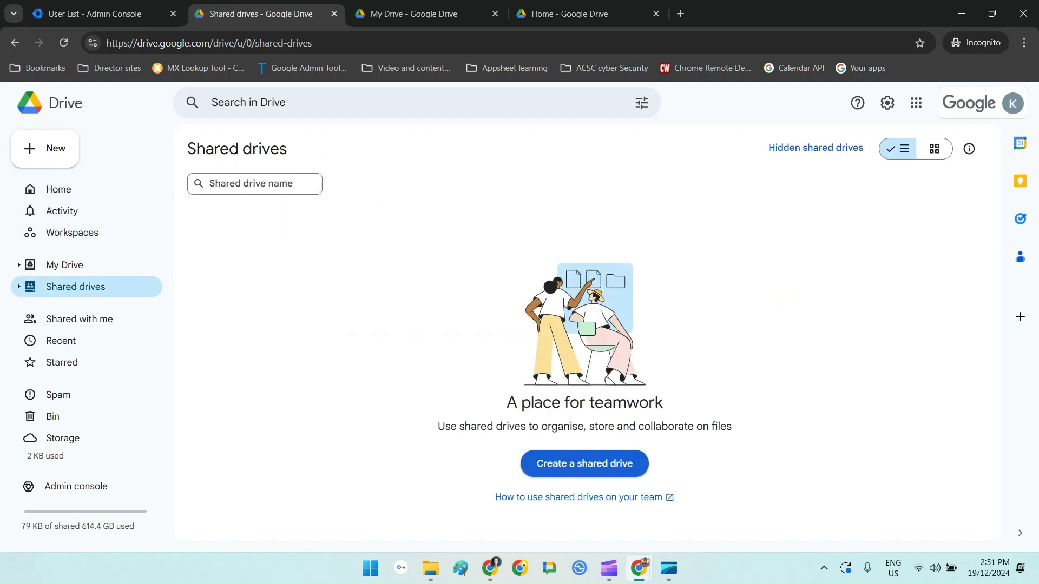
{"action": "left_click", "coordinate": [584, 463]}
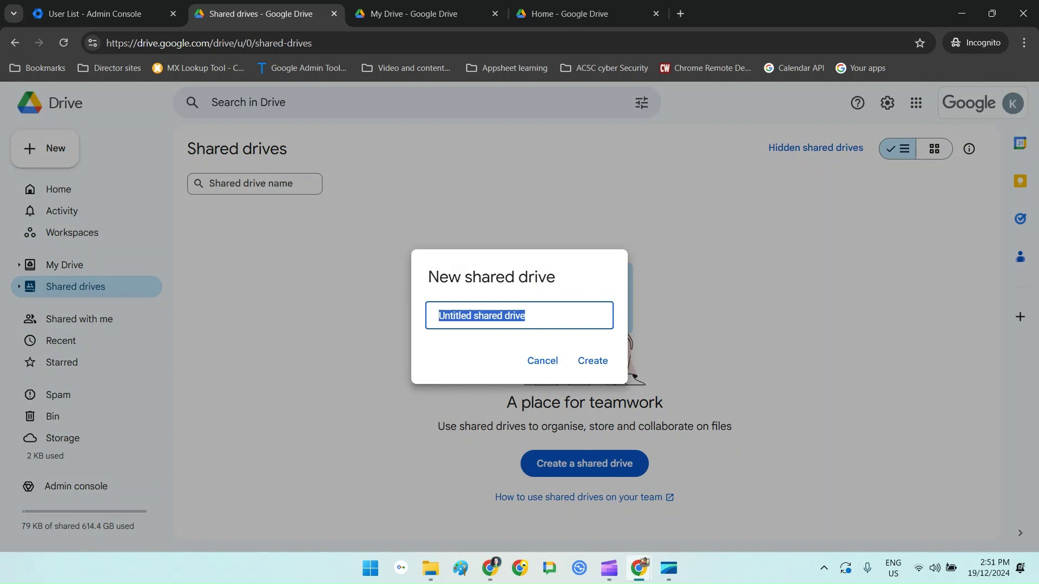
{"action": "type", "text": "Shilo"}
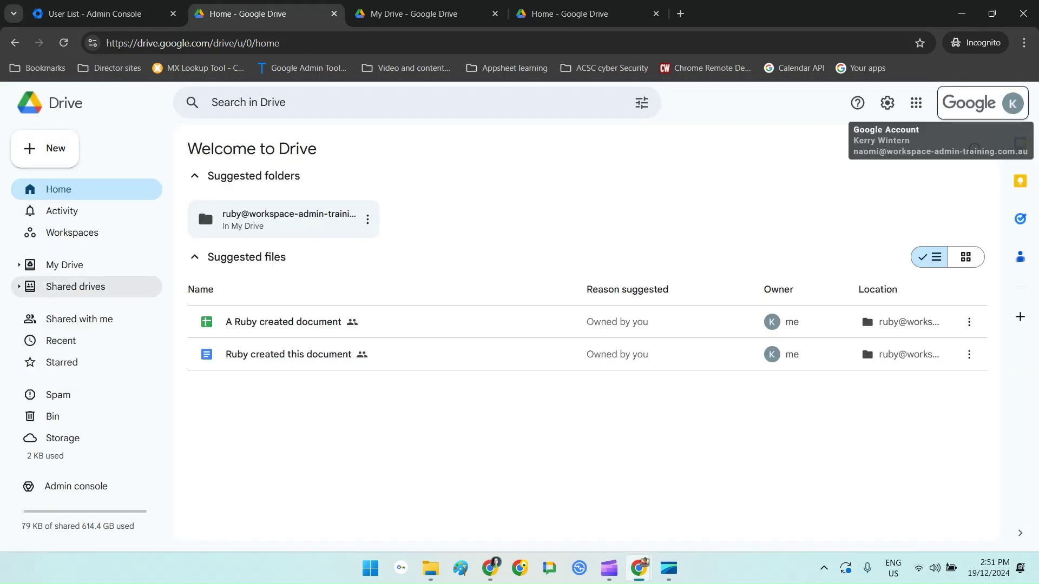
{"action": "left_click", "coordinate": [75, 286]}
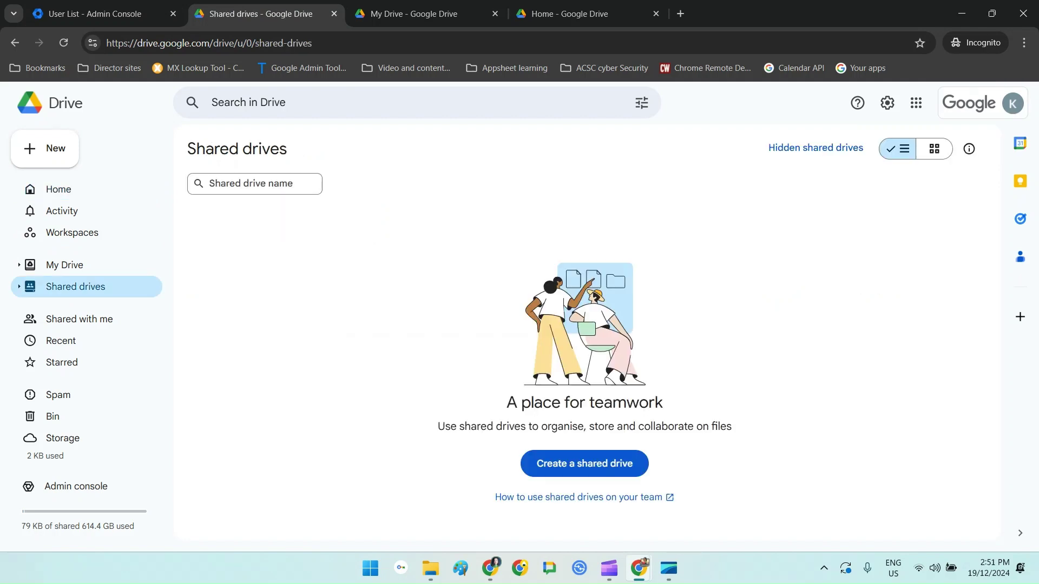
{"action": "left_click", "coordinate": [584, 463]}
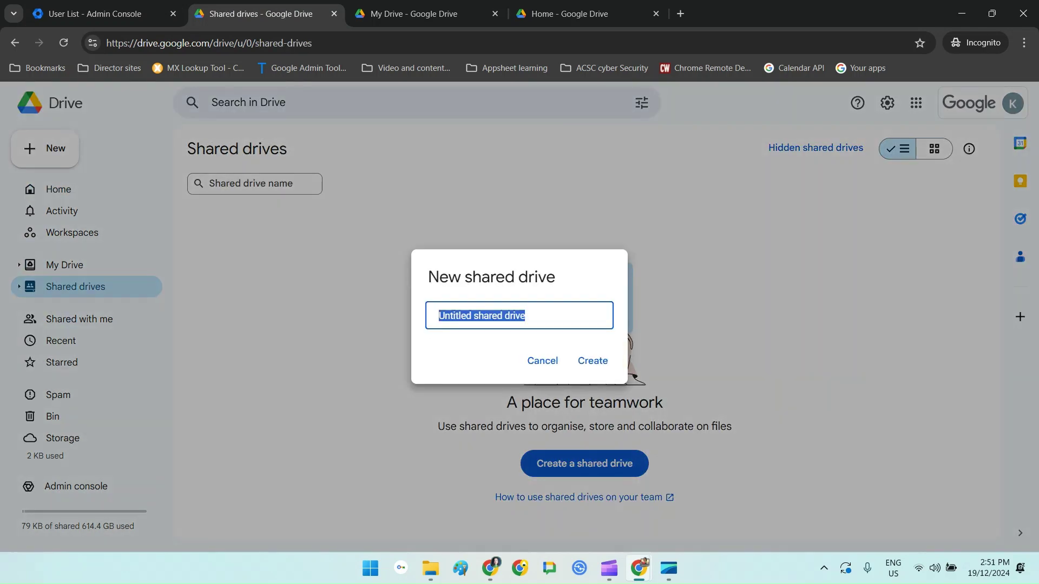
{"action": "type", "text": "Shiloh"}
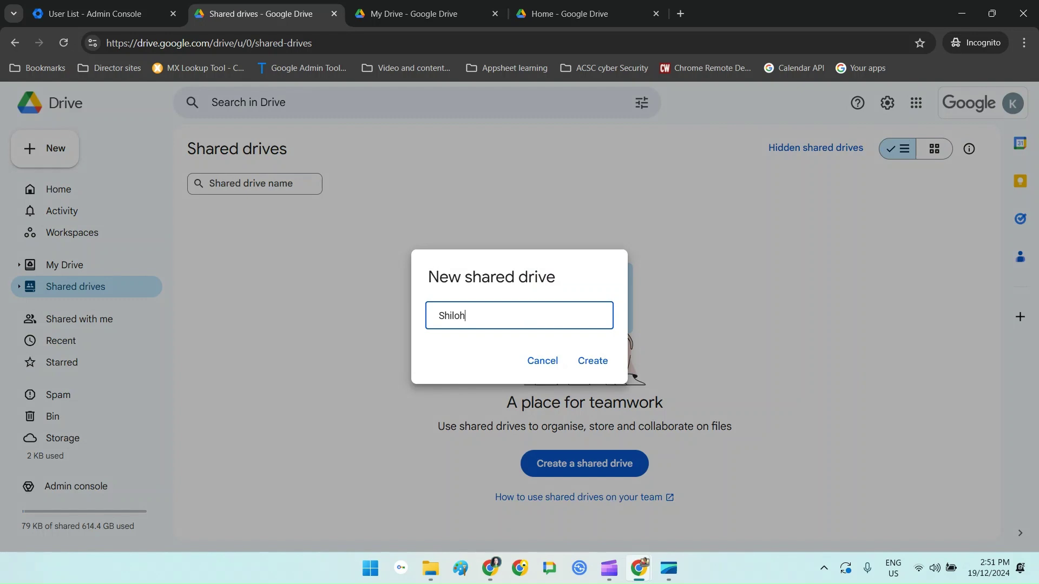
{"action": "type", "text": "'s files"}
{"action": "left_click", "coordinate": [593, 361]}
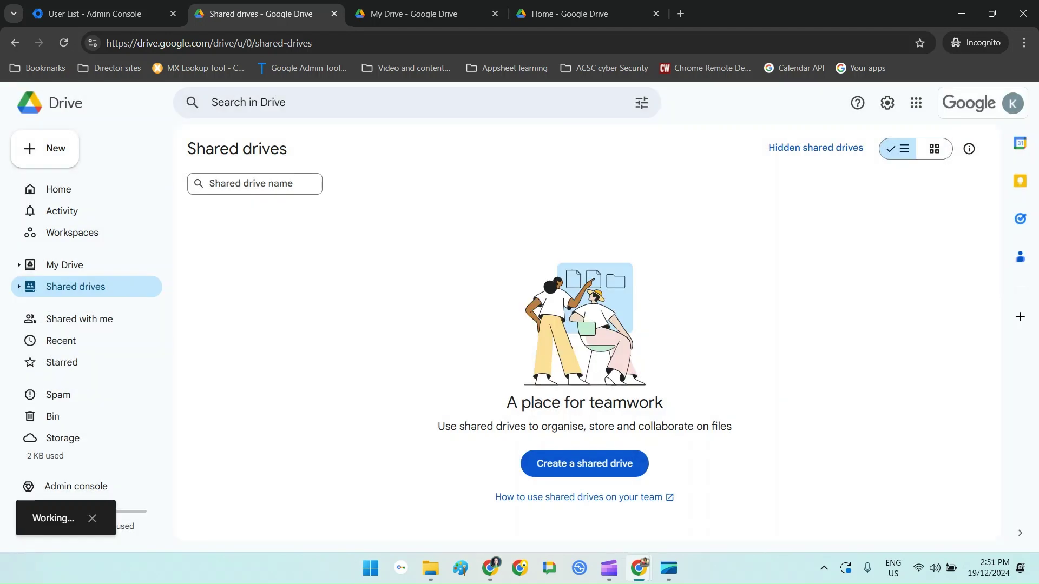
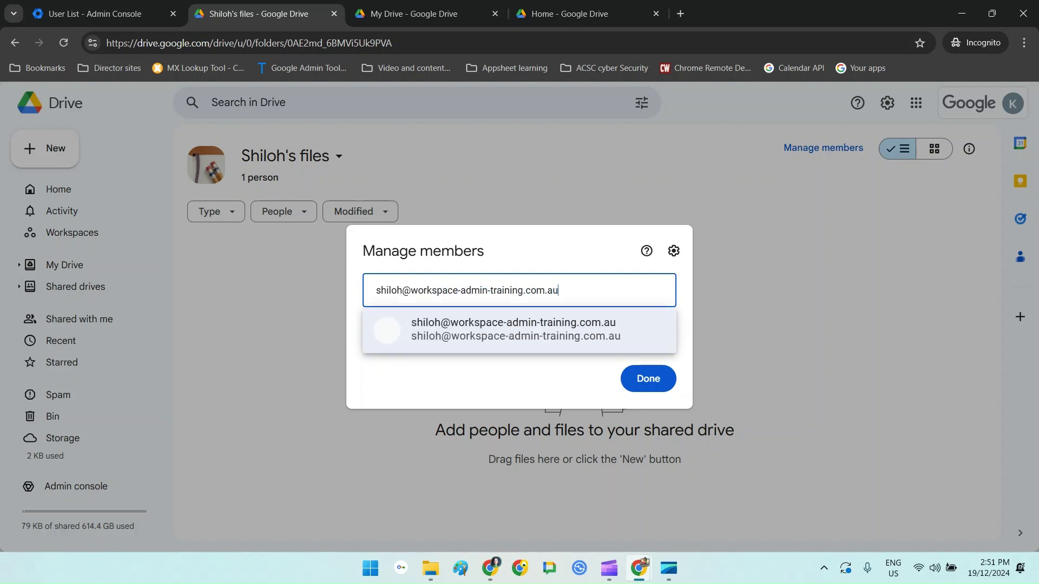
Step: Add the departing user's address as a Content manager member, with notification turned off
{"action": "key", "text": "Return"}
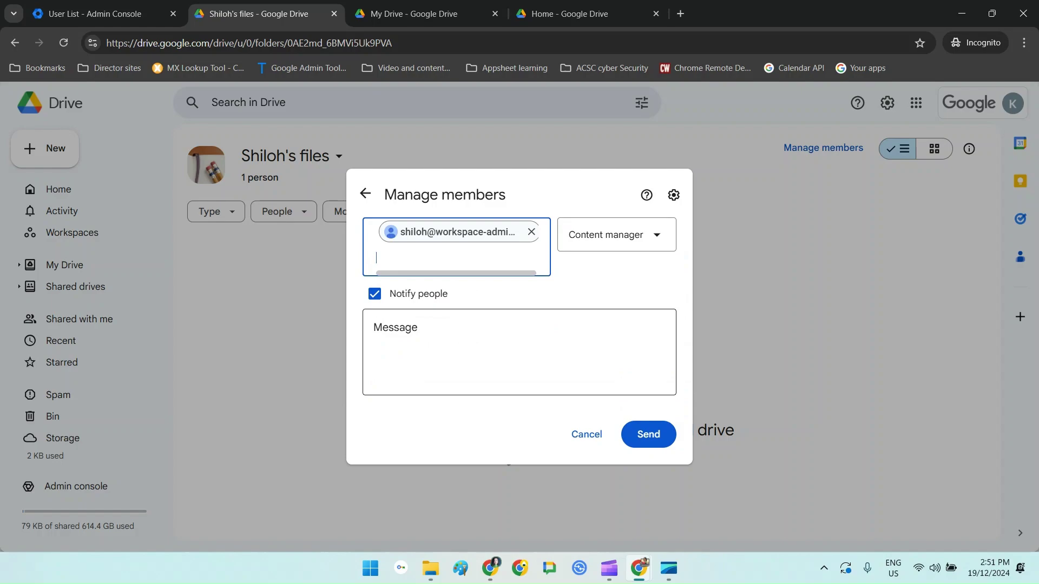
{"action": "left_click", "coordinate": [375, 293]}
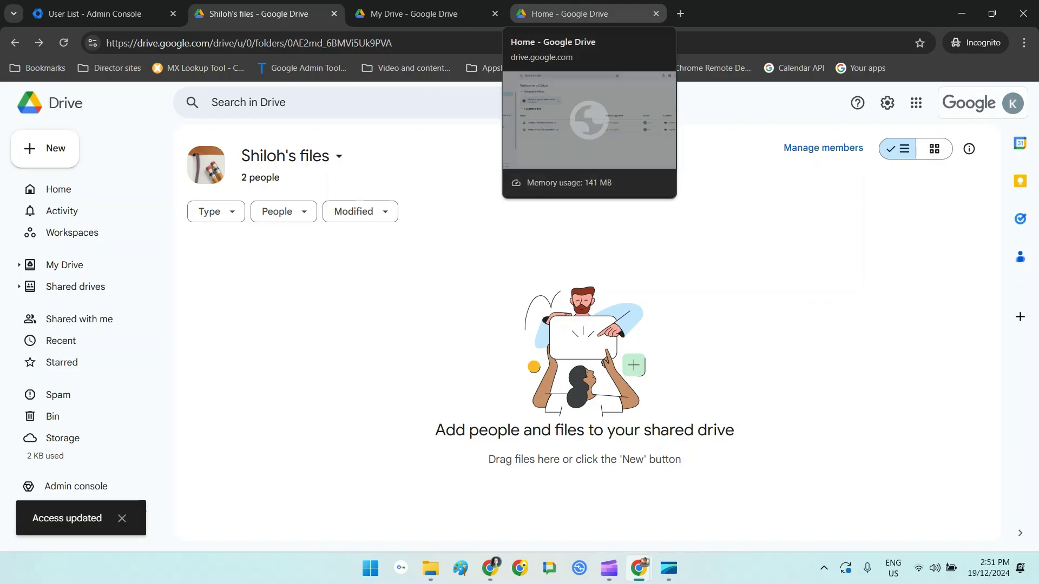
Step: Move Shiloh's Project proposal from My Drive into the Shiloh's files shared drive
{"action": "left_click", "coordinate": [568, 14]}
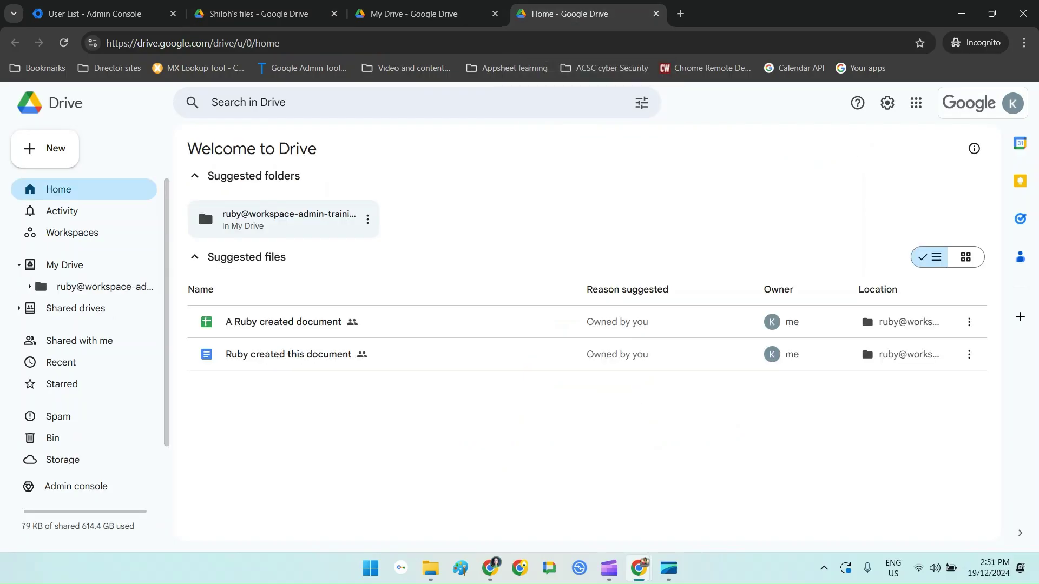
{"action": "left_click", "coordinate": [655, 14]}
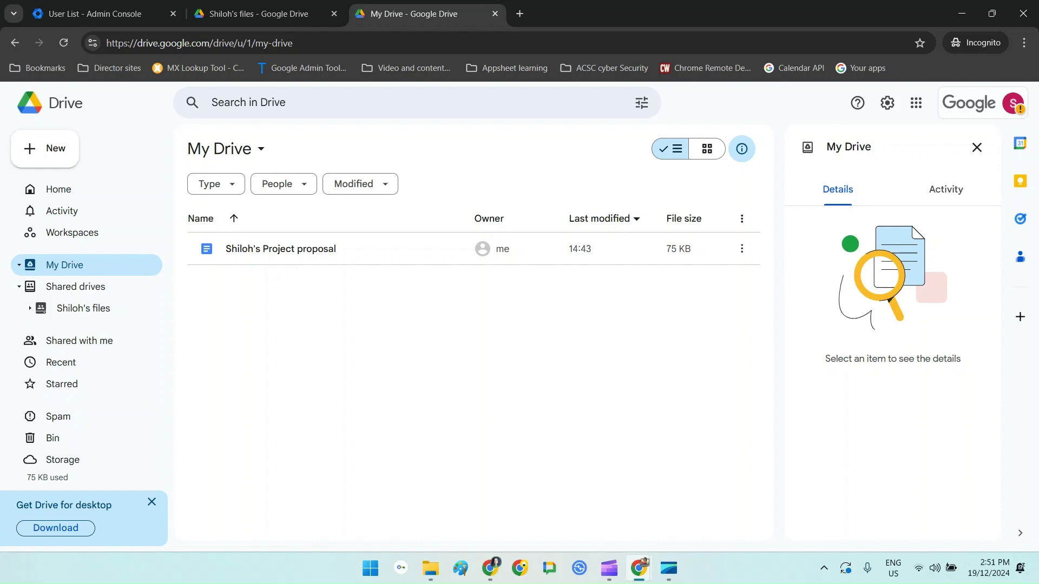
{"action": "left_click_drag", "start_coordinate": [271, 248], "coordinate": [106, 306]}
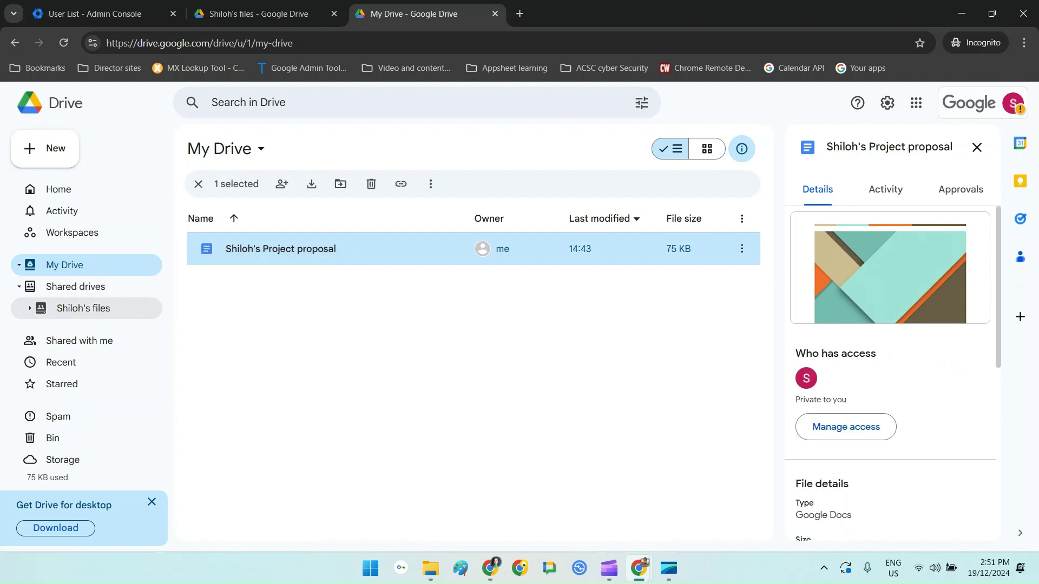
{"action": "left_click", "coordinate": [741, 249]}
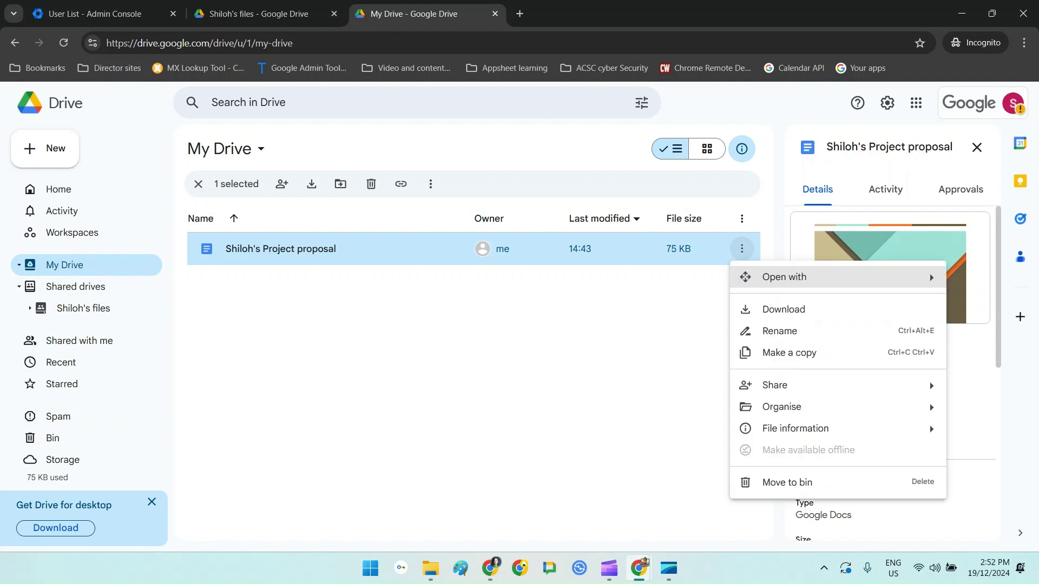
{"action": "mouse_move", "coordinate": [781, 406]}
{"action": "left_click", "coordinate": [557, 412]}
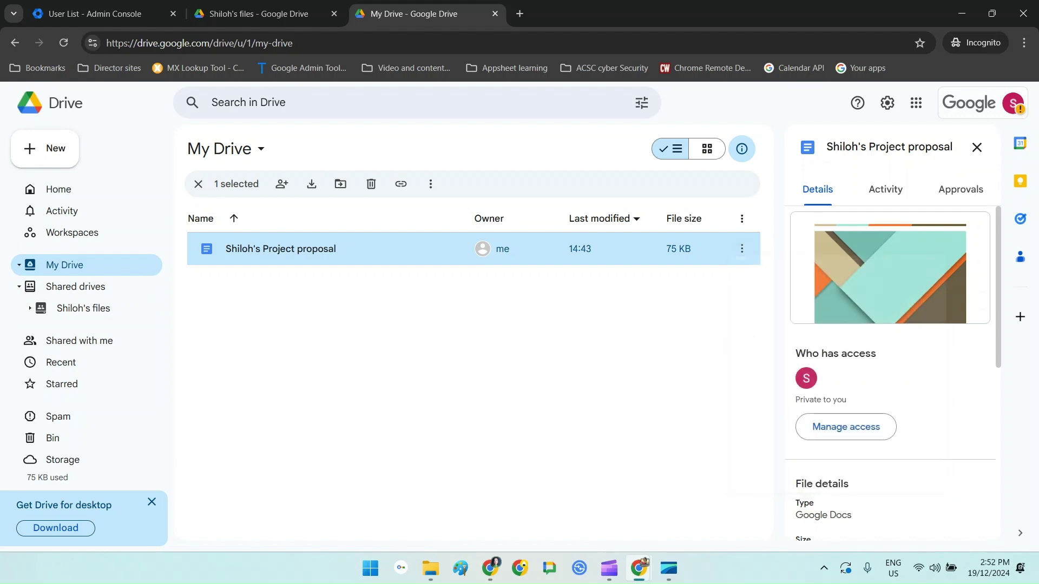
{"action": "left_click", "coordinate": [626, 362]}
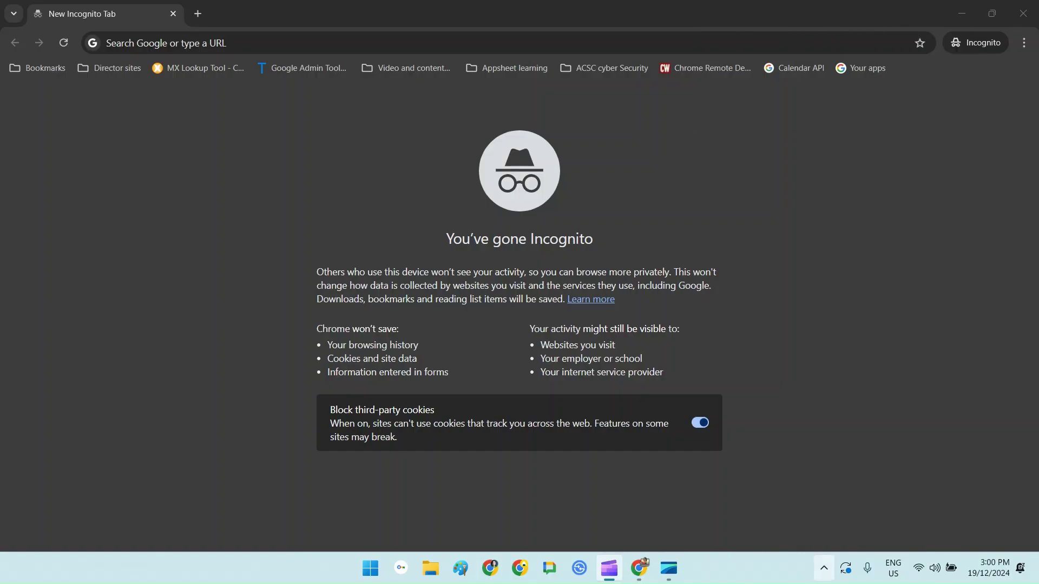
Step: Open Google Drive for desktop's Preferences from the hidden tray icons to sign in
{"action": "left_click", "coordinate": [823, 567]}
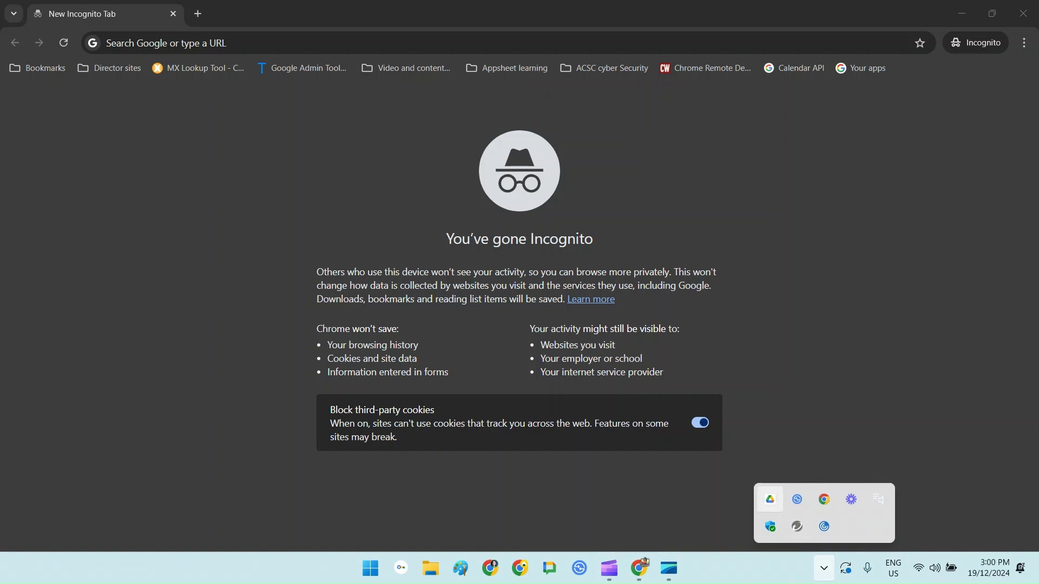
{"action": "left_click", "coordinate": [770, 499]}
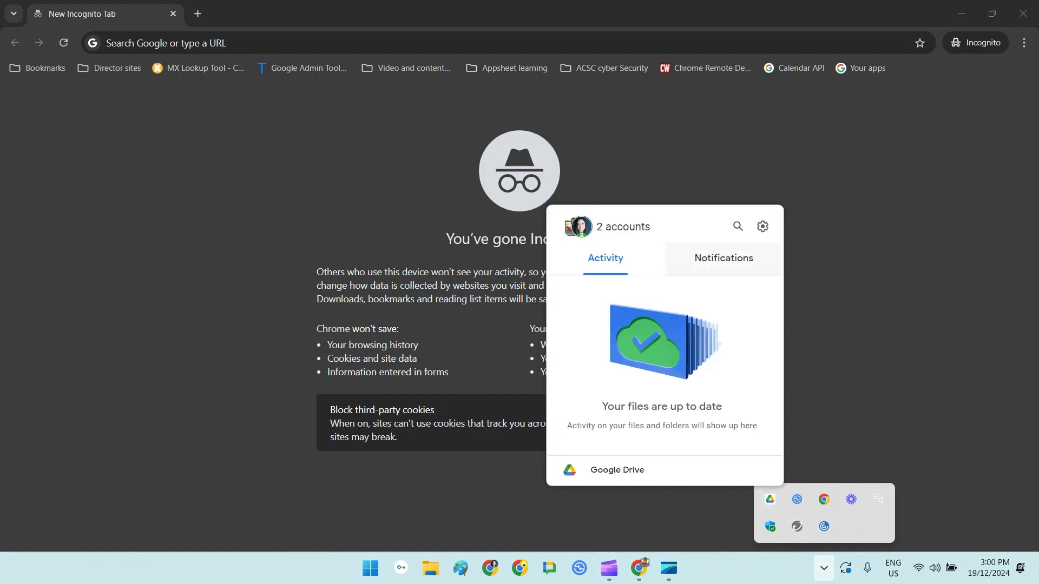
{"action": "left_click", "coordinate": [762, 226]}
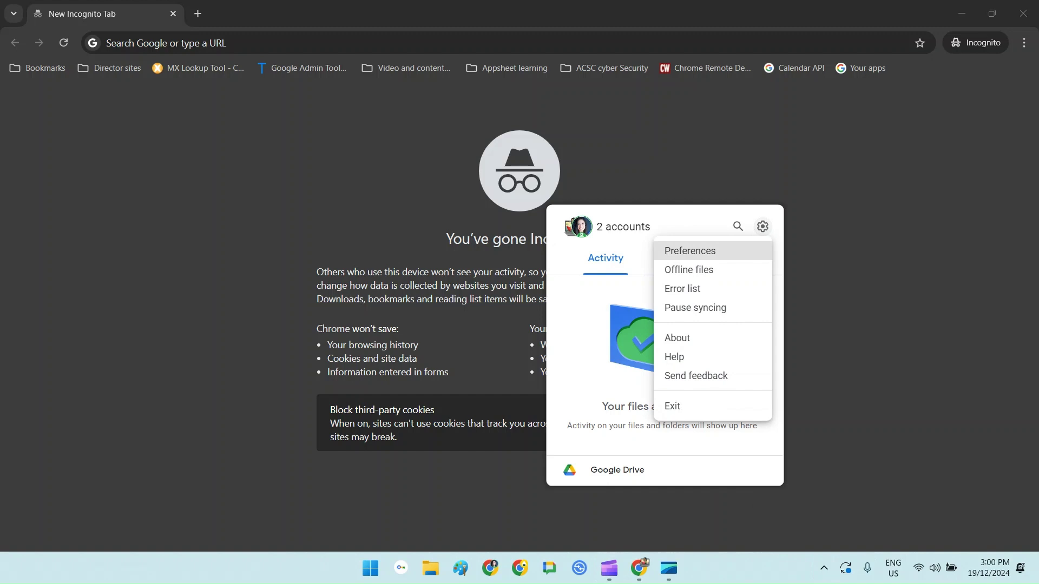
{"action": "key", "text": "Return"}
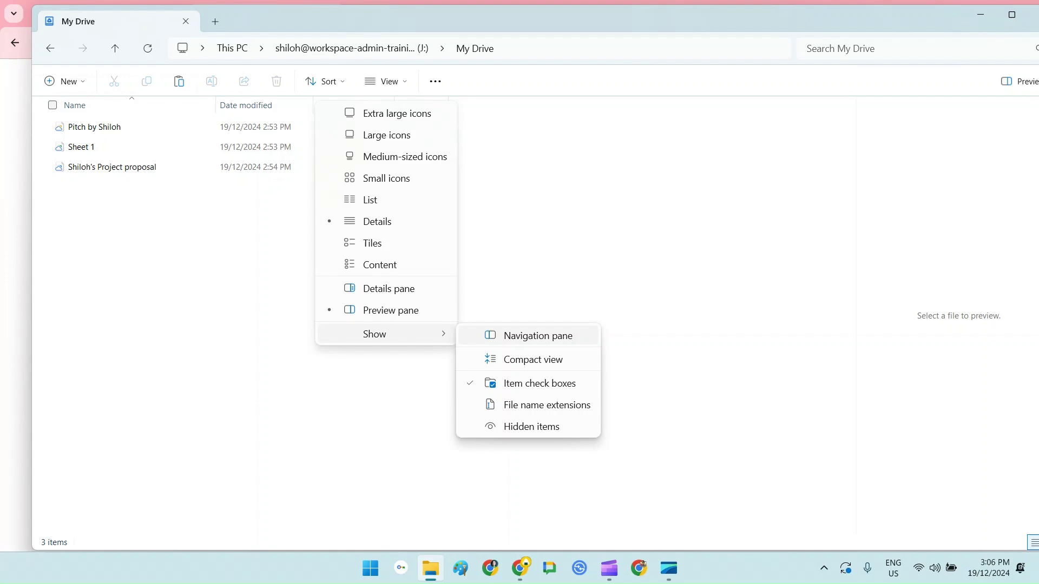
Step: Show the navigation pane beside the synced My Drive folder in File Explorer
{"action": "left_click", "coordinate": [538, 335]}
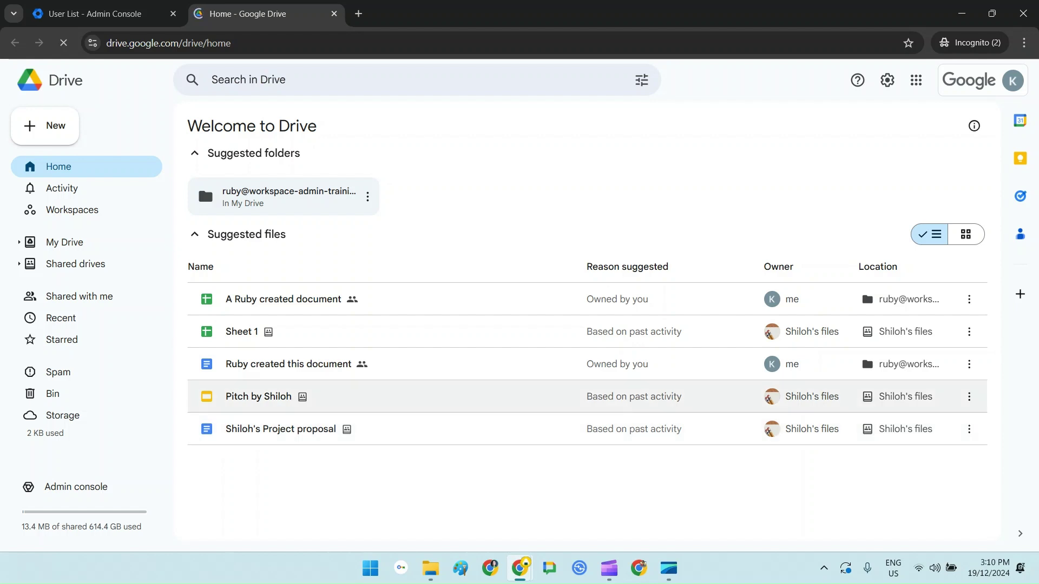
Step: Open the Shiloh's files shared drive from the Shared drives list
{"action": "left_click", "coordinate": [76, 263]}
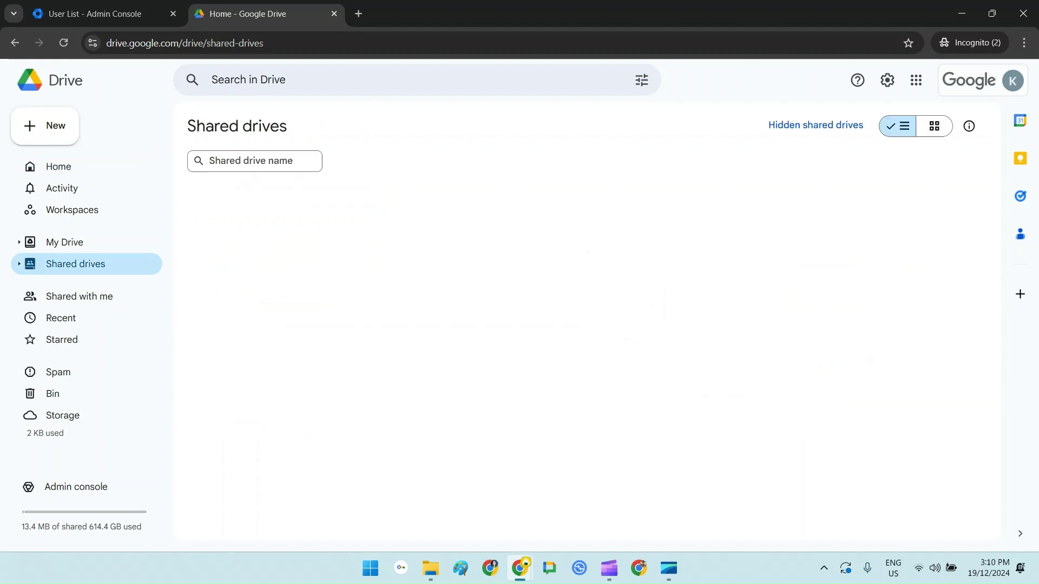
{"action": "double_click", "coordinate": [254, 226]}
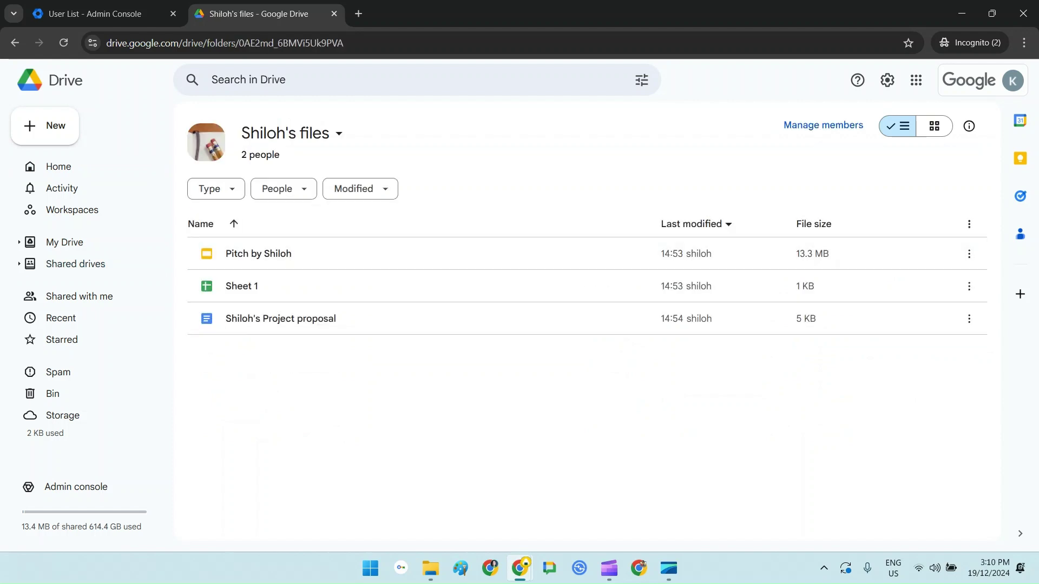
{"action": "left_click", "coordinate": [58, 167]}
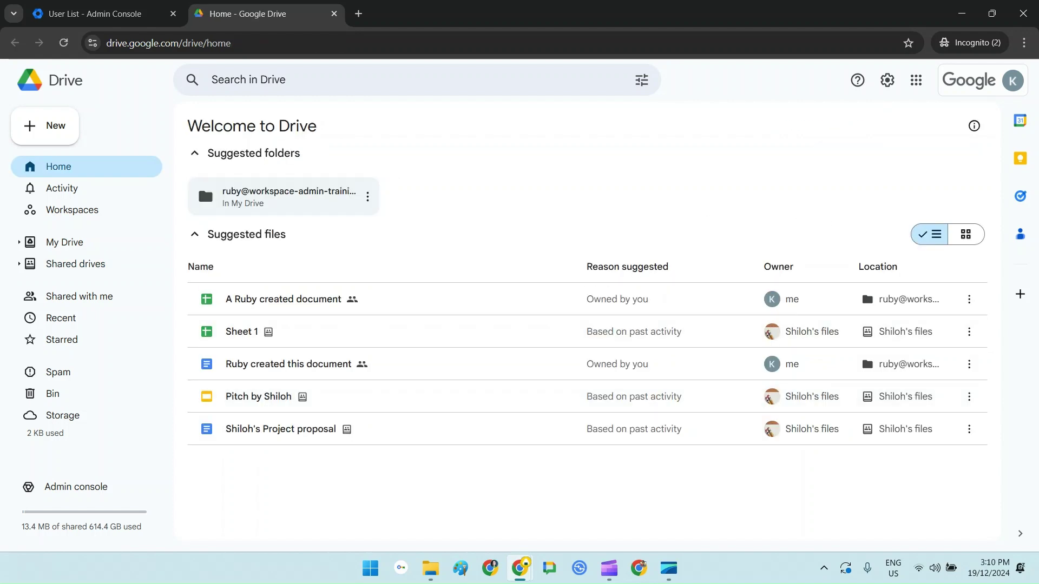
{"action": "left_click", "coordinate": [75, 264]}
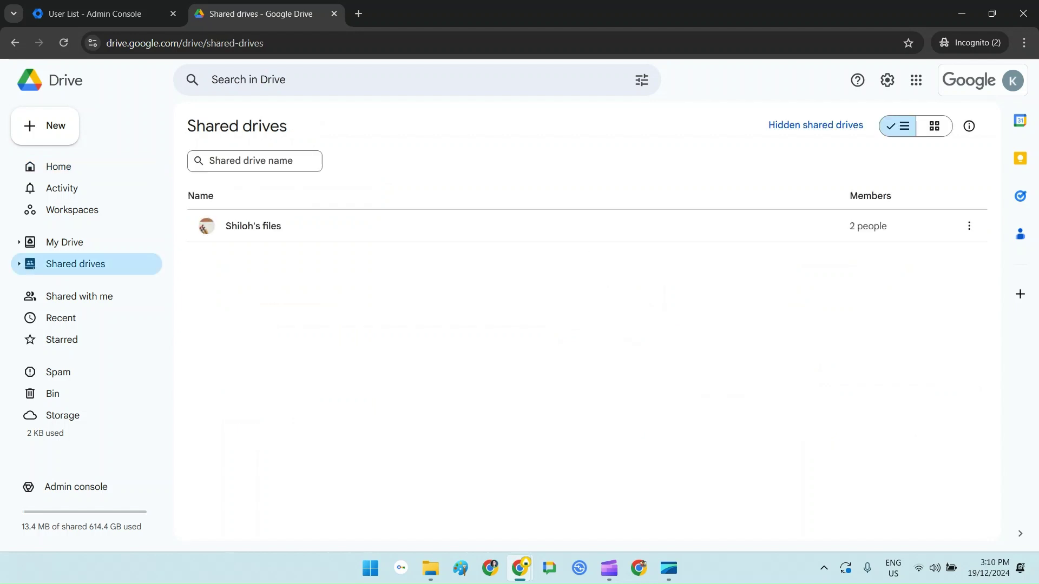
{"action": "double_click", "coordinate": [253, 225]}
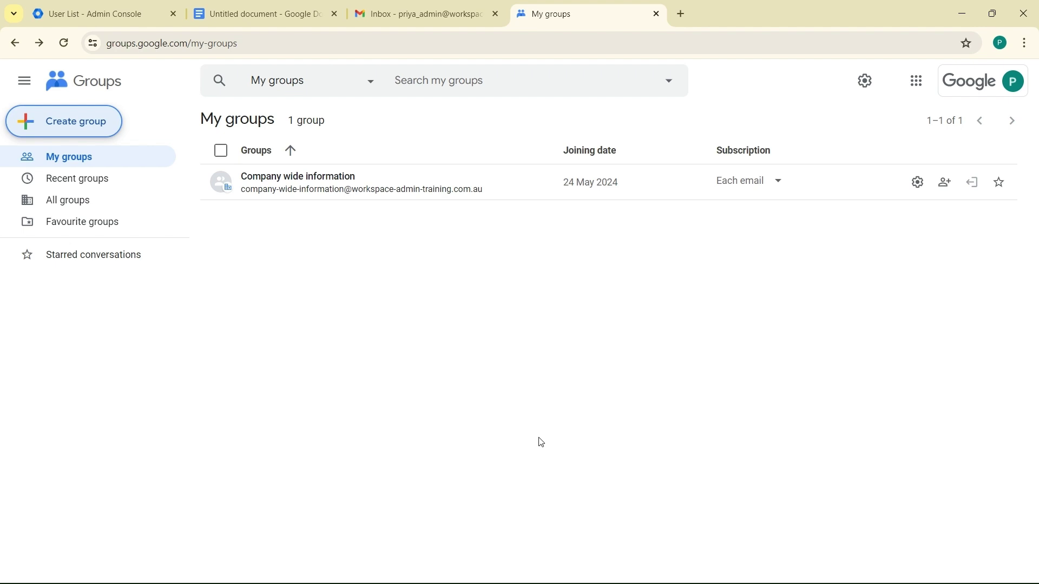
Step: Create the 'Archived users' group with default settings, then return to the Admin Console user list
{"action": "left_click", "coordinate": [90, 124]}
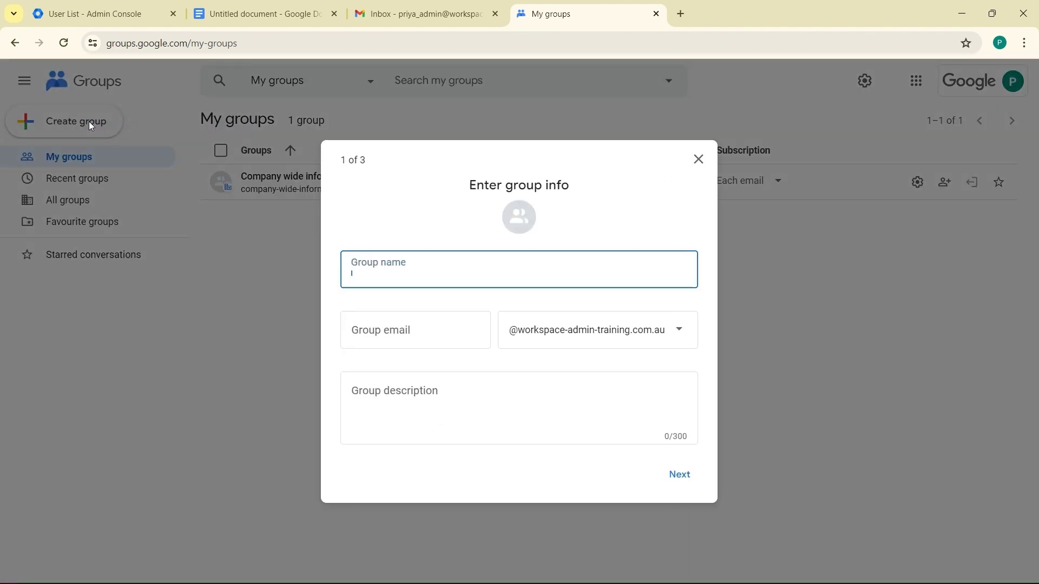
{"action": "type", "text": "Archiv"}
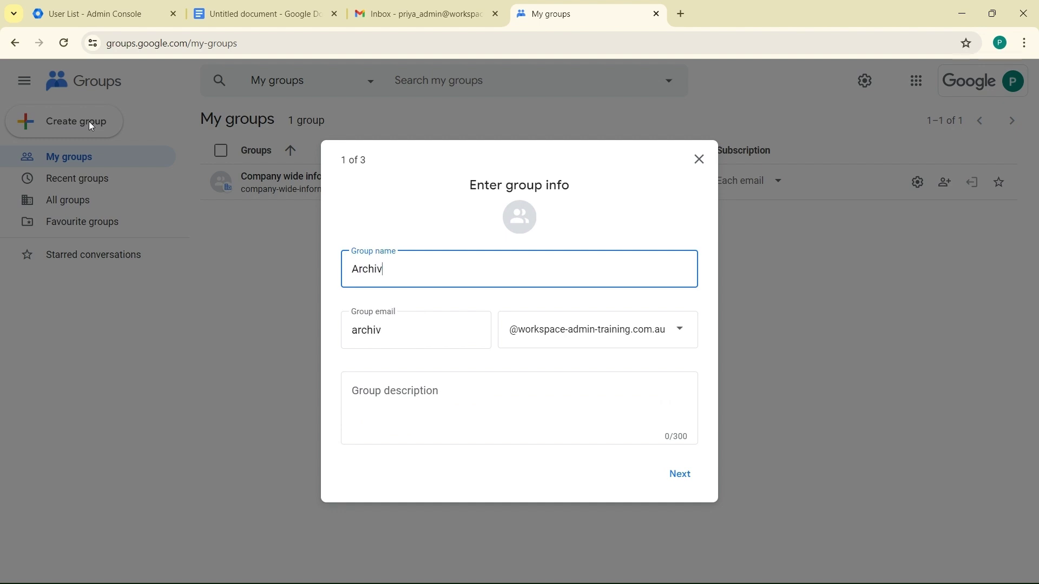
{"action": "type", "text": "ed users"}
{"action": "left_click", "coordinate": [681, 474]}
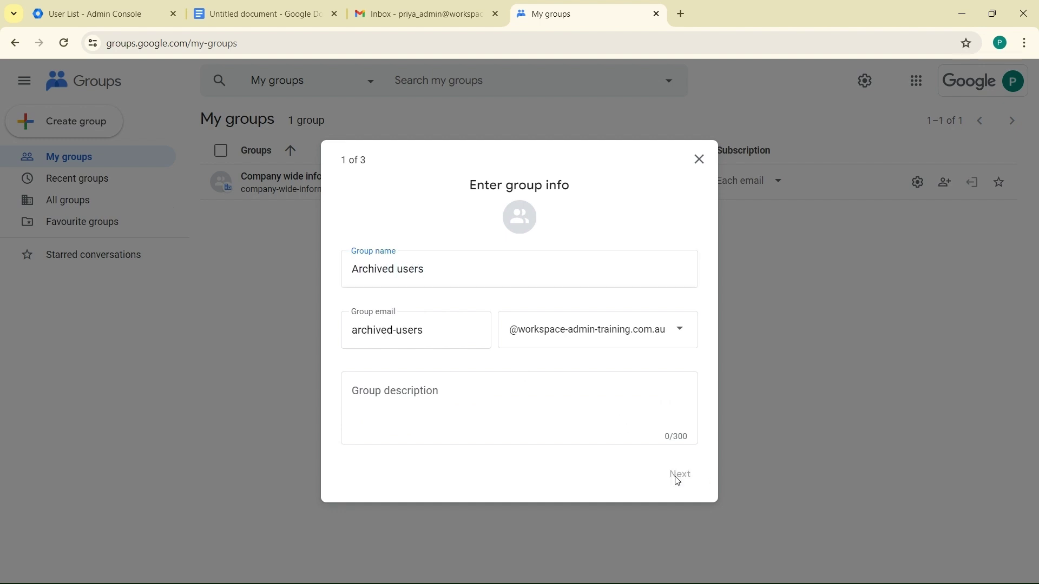
{"action": "left_click", "coordinate": [629, 503]}
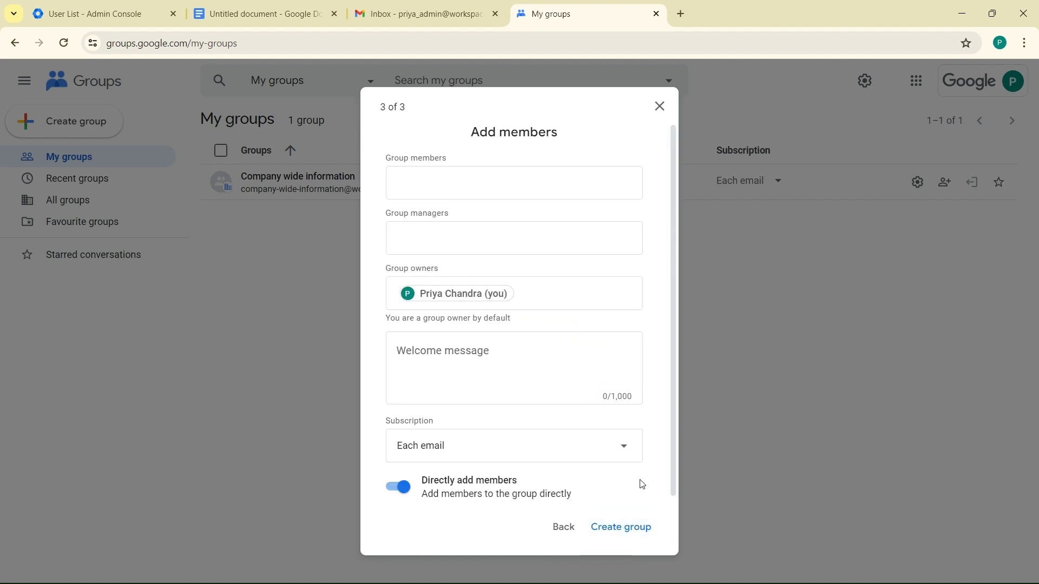
{"action": "left_click", "coordinate": [620, 526]}
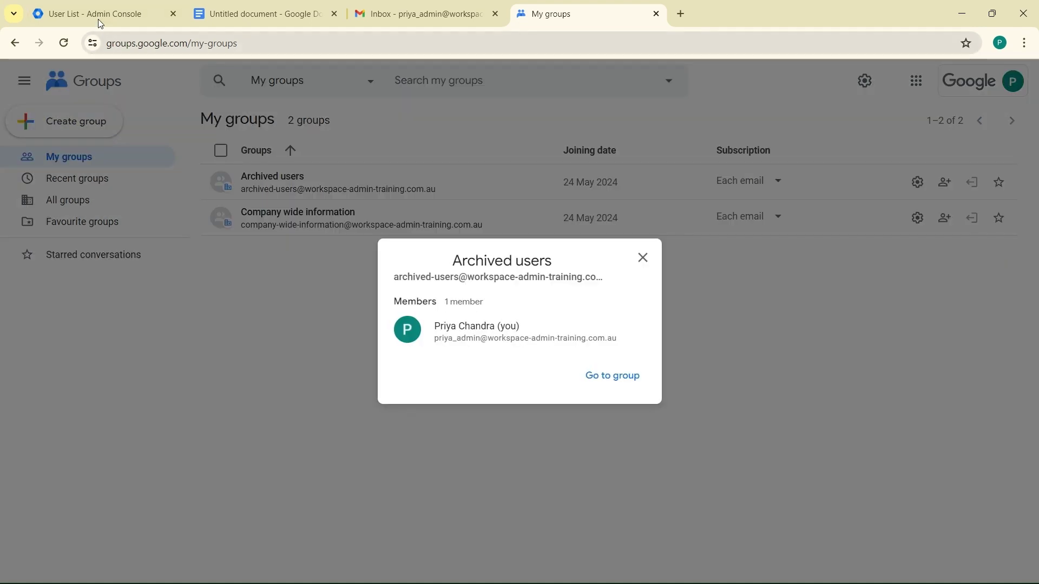
{"action": "left_click", "coordinate": [643, 258]}
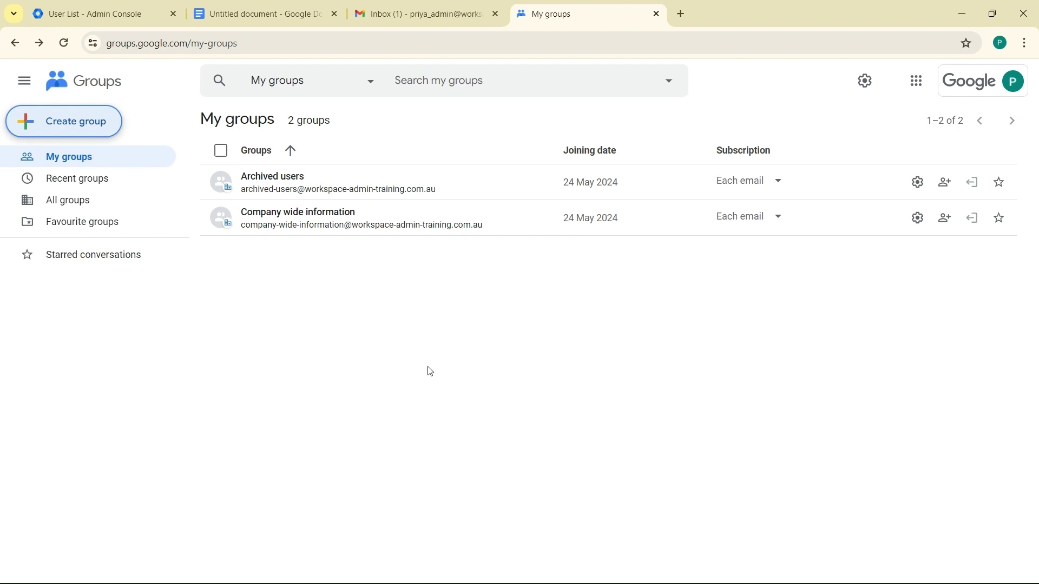
{"action": "left_click", "coordinate": [54, 13]}
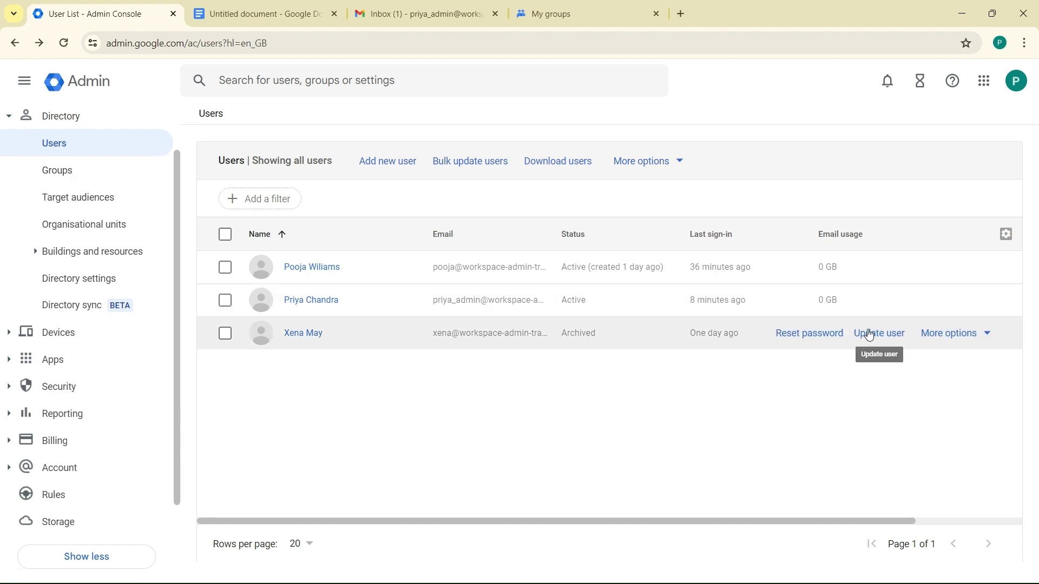
Step: Add the archived user to the Archived users group from the user list
{"action": "left_click", "coordinate": [996, 339]}
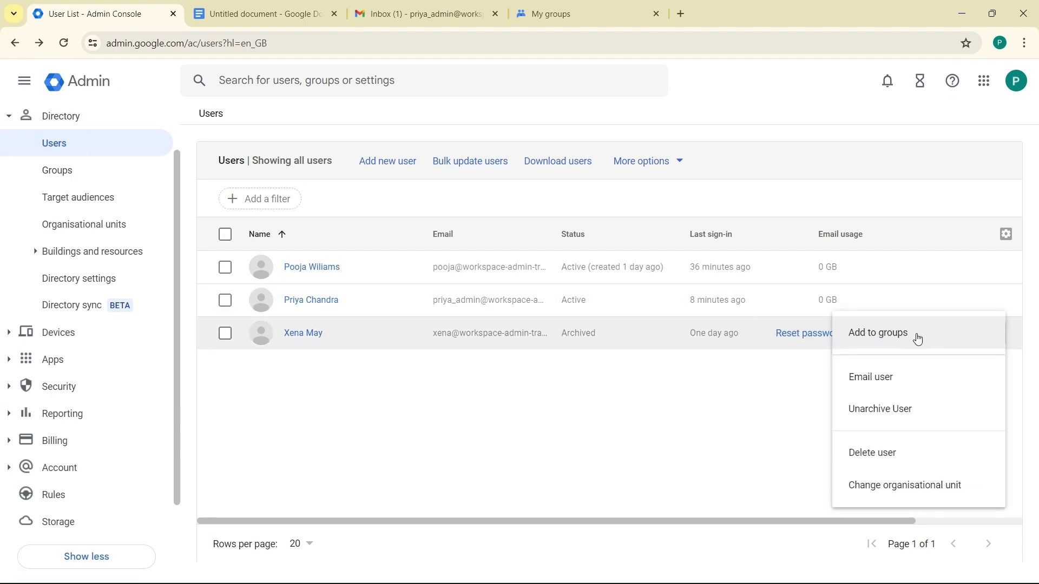
{"action": "left_click", "coordinate": [919, 339]}
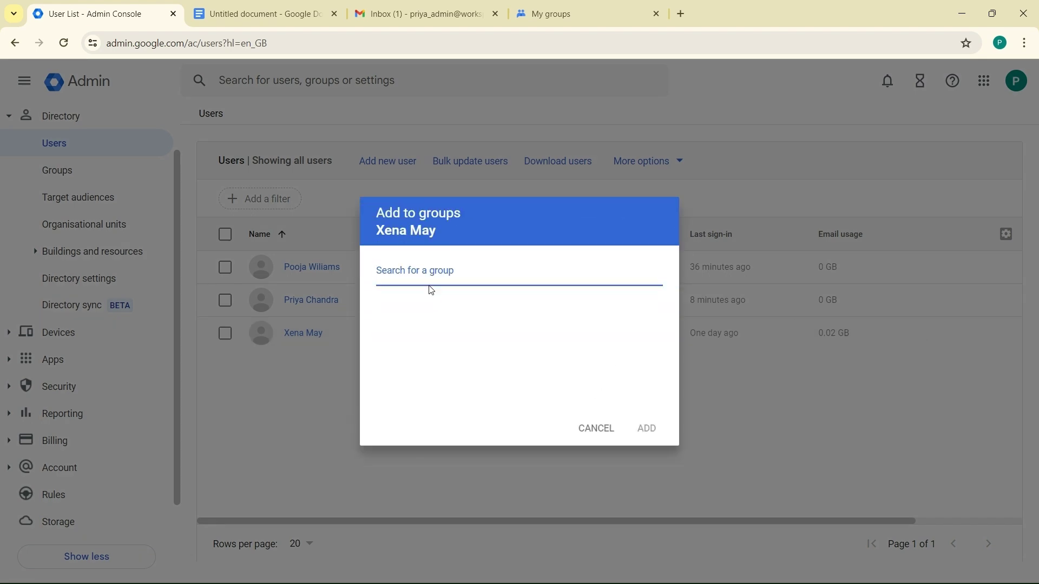
{"action": "left_click", "coordinate": [423, 275]}
{"action": "left_click", "coordinate": [415, 318]}
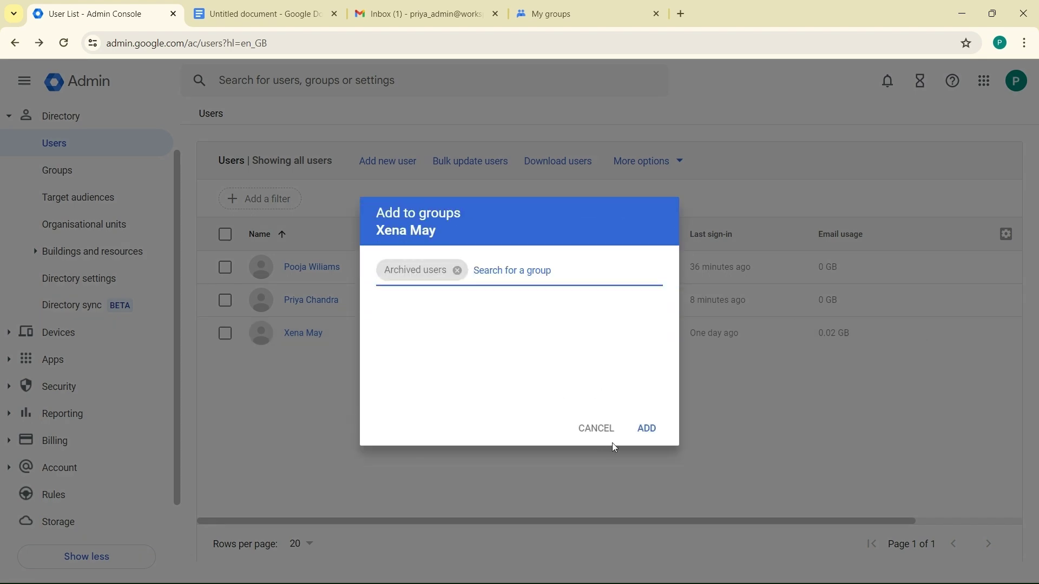
{"action": "left_click", "coordinate": [647, 429]}
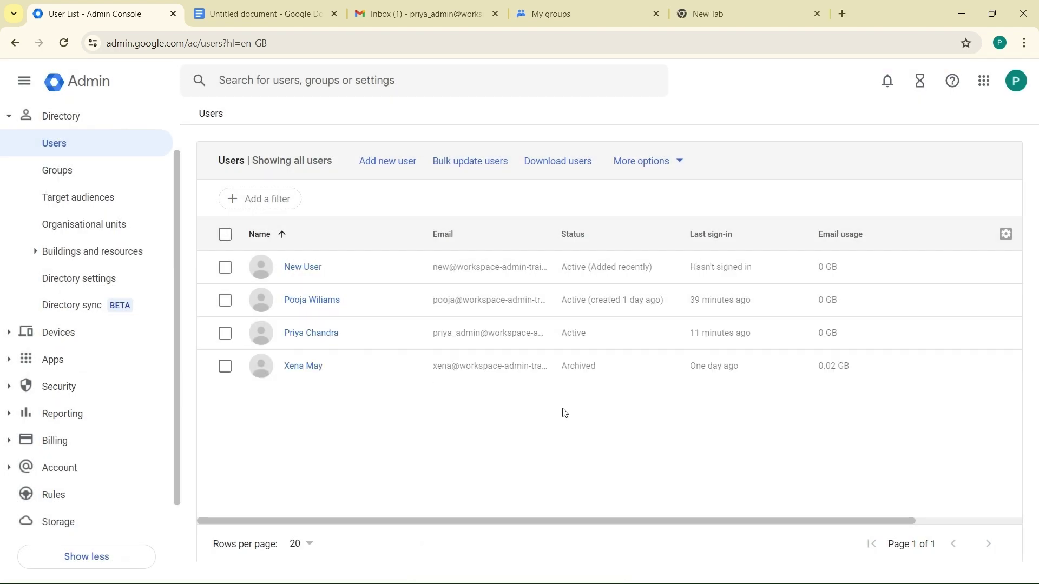
Step: Go to the Gmail settings and start a new default routing rule
{"action": "left_click", "coordinate": [25, 359]}
{"action": "left_click", "coordinate": [34, 225]}
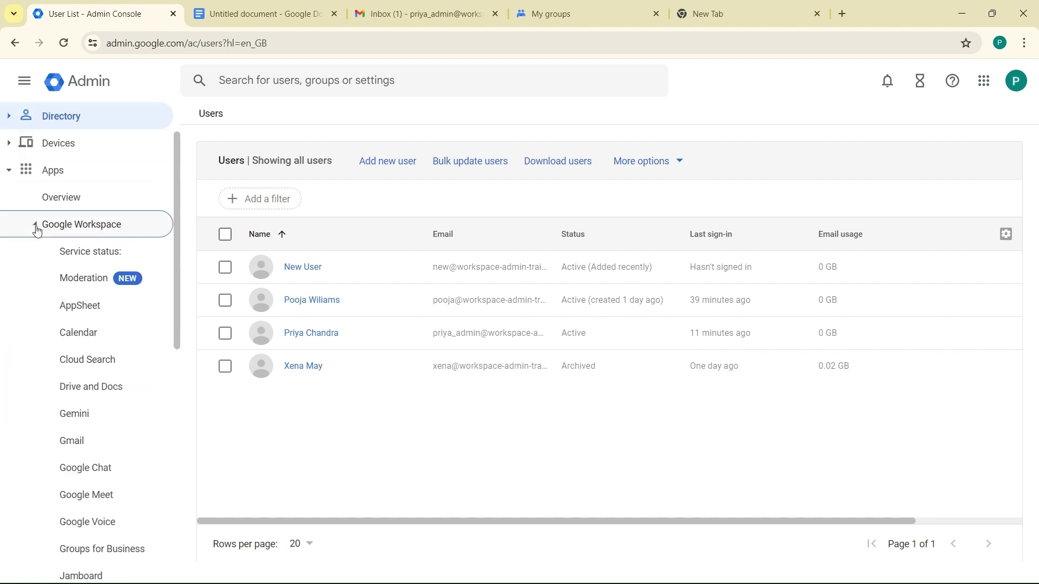
{"action": "left_click", "coordinate": [85, 441]}
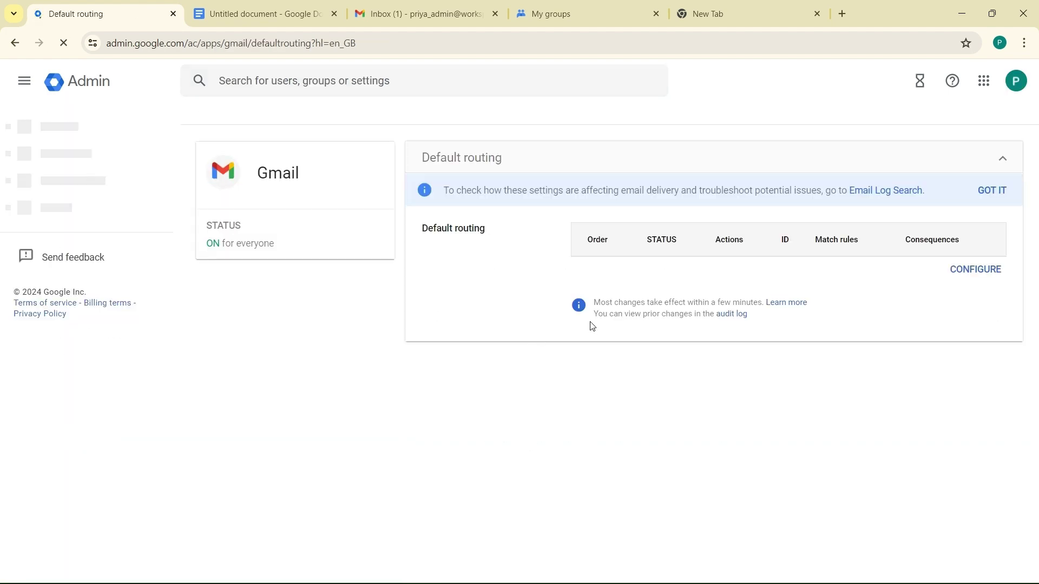
{"action": "left_click", "coordinate": [982, 274]}
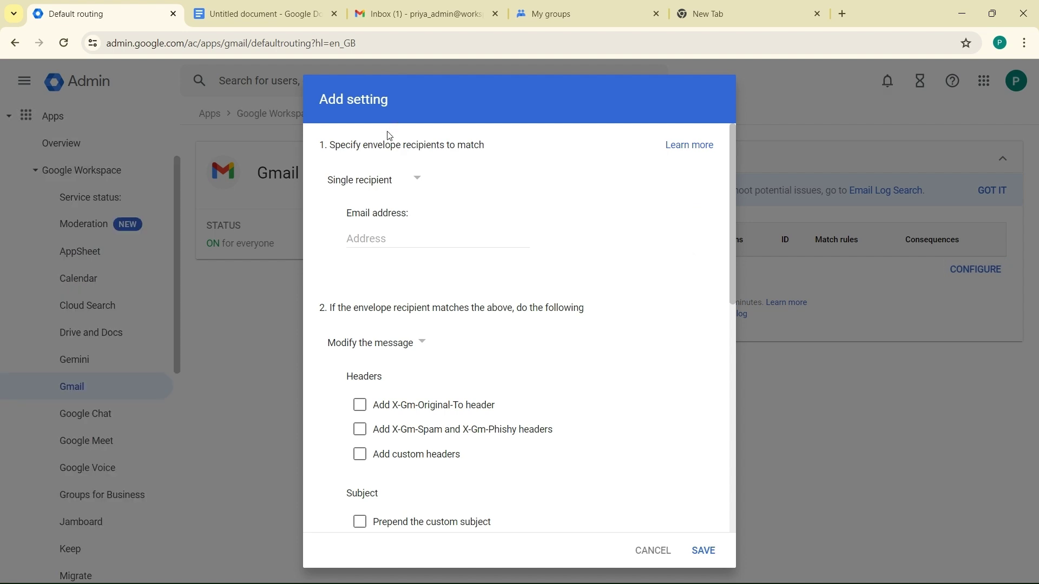
Step: Redirect mail for Archived users group members to the new user's address and save the rule
{"action": "left_click", "coordinate": [365, 184]}
{"action": "left_click", "coordinate": [375, 262]}
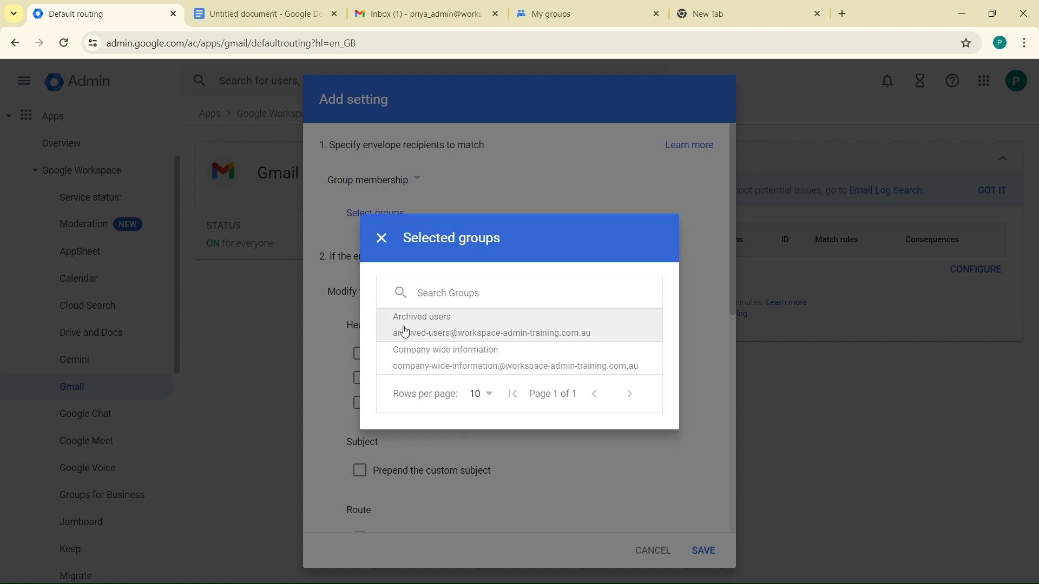
{"action": "left_click", "coordinate": [399, 331]}
{"action": "left_click", "coordinate": [383, 244]}
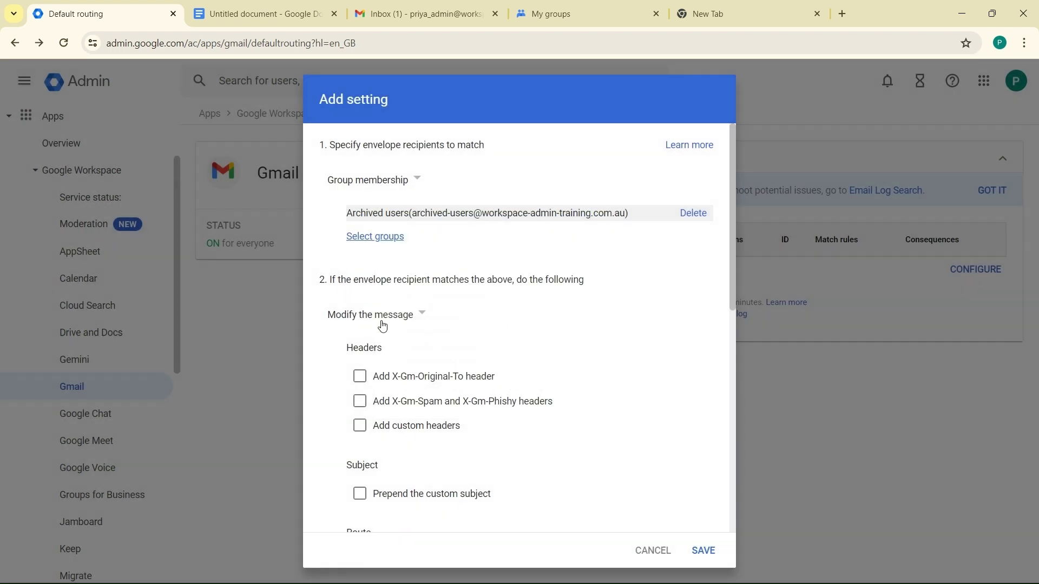
{"action": "scroll", "coordinate": [461, 404], "scroll_direction": "down", "scroll_amount": 3}
{"action": "scroll", "coordinate": [461, 405], "scroll_direction": "down", "scroll_amount": 4}
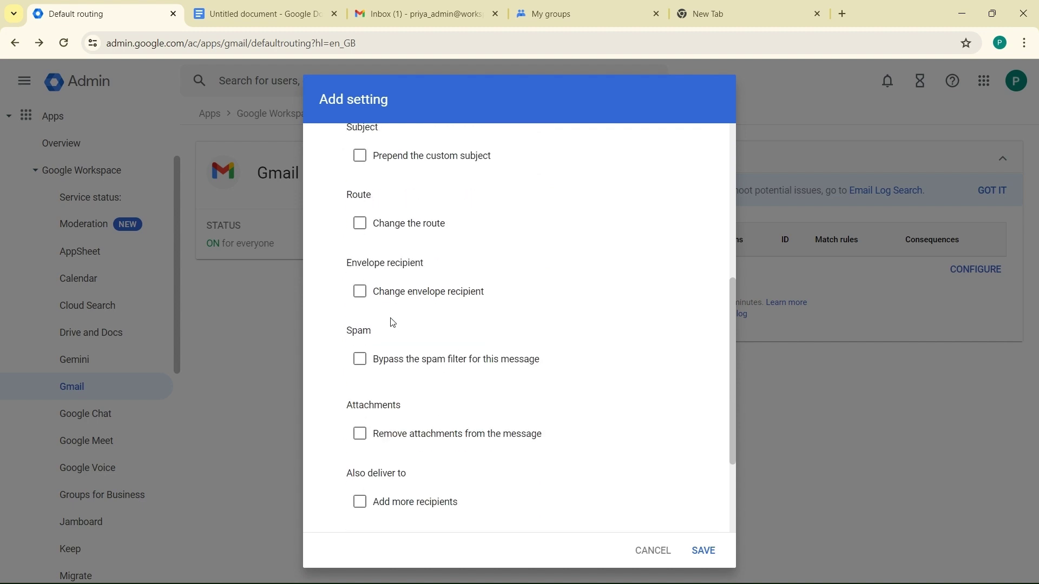
{"action": "left_click", "coordinate": [360, 292]}
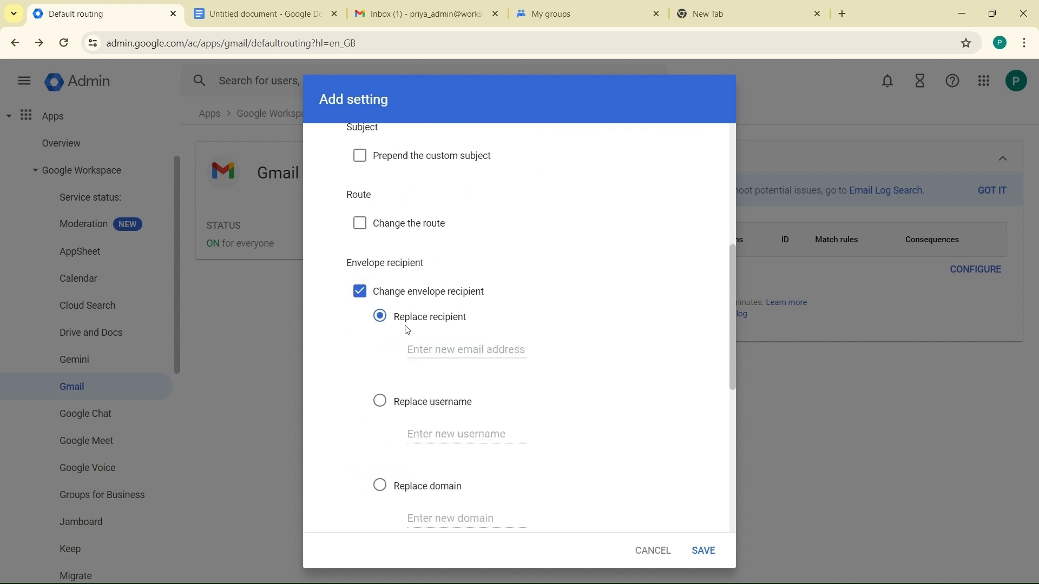
{"action": "left_click", "coordinate": [434, 351]}
{"action": "key", "text": "ctrl+v"}
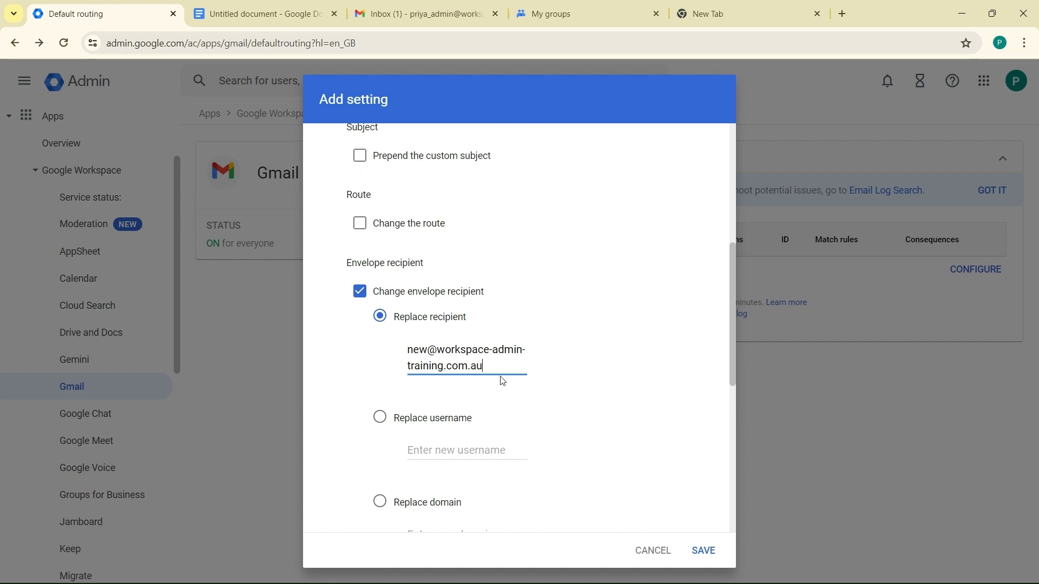
{"action": "left_click", "coordinate": [702, 551]}
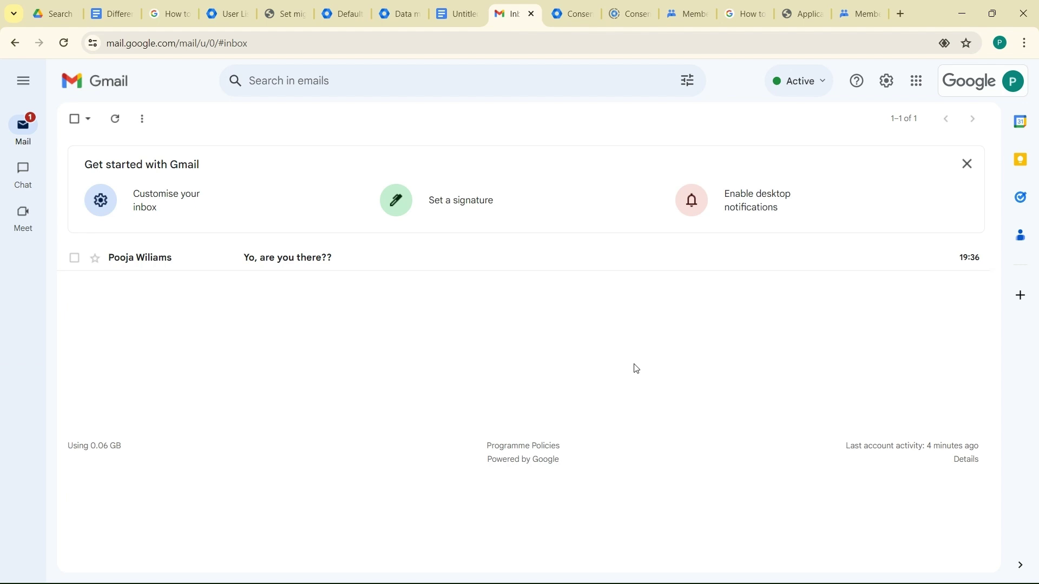
Step: Open the 'Yo, are you there??' message and show its recipient details
{"action": "left_click", "coordinate": [172, 265]}
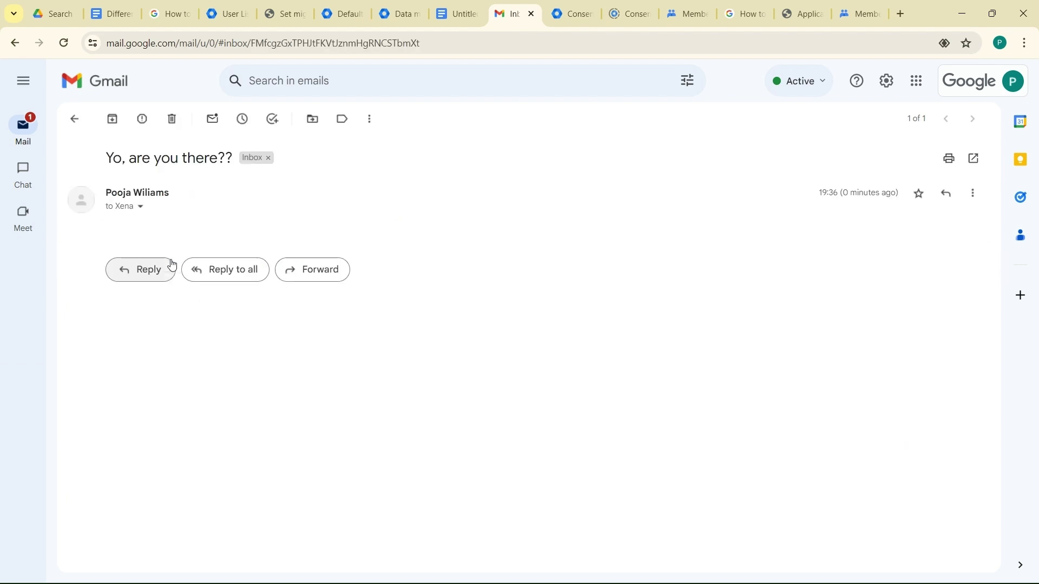
{"action": "left_click", "coordinate": [140, 208]}
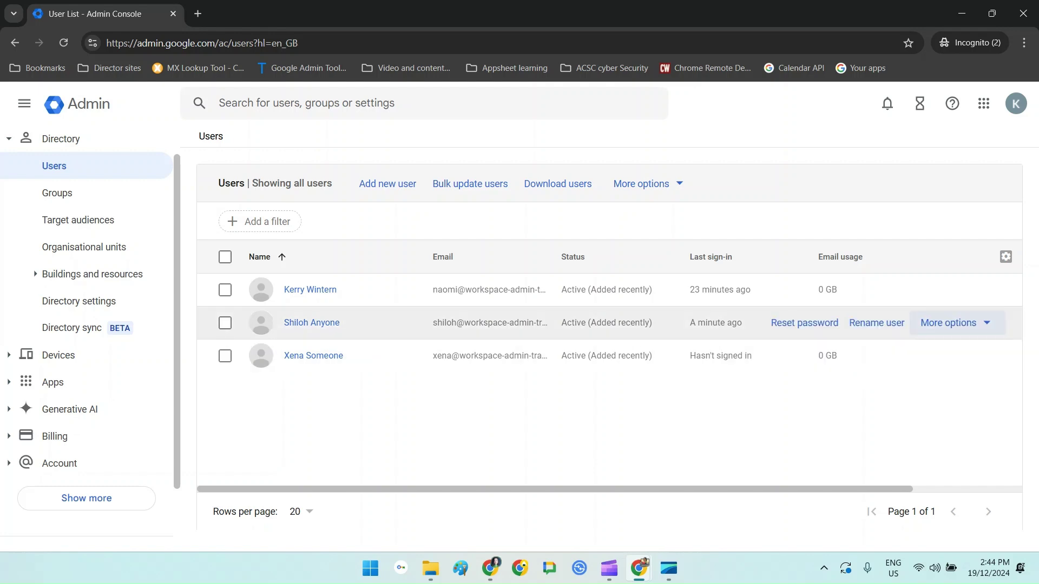
Step: Suspend the middle user in the Admin Console list and confirm the suspension
{"action": "left_click", "coordinate": [952, 322]}
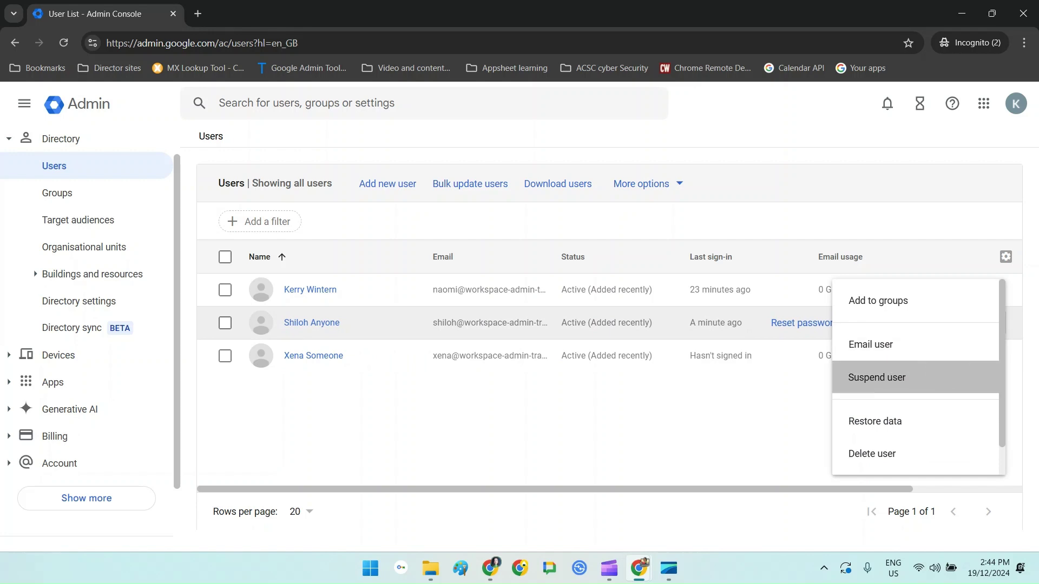
{"action": "left_click", "coordinate": [876, 378]}
{"action": "left_click", "coordinate": [641, 432]}
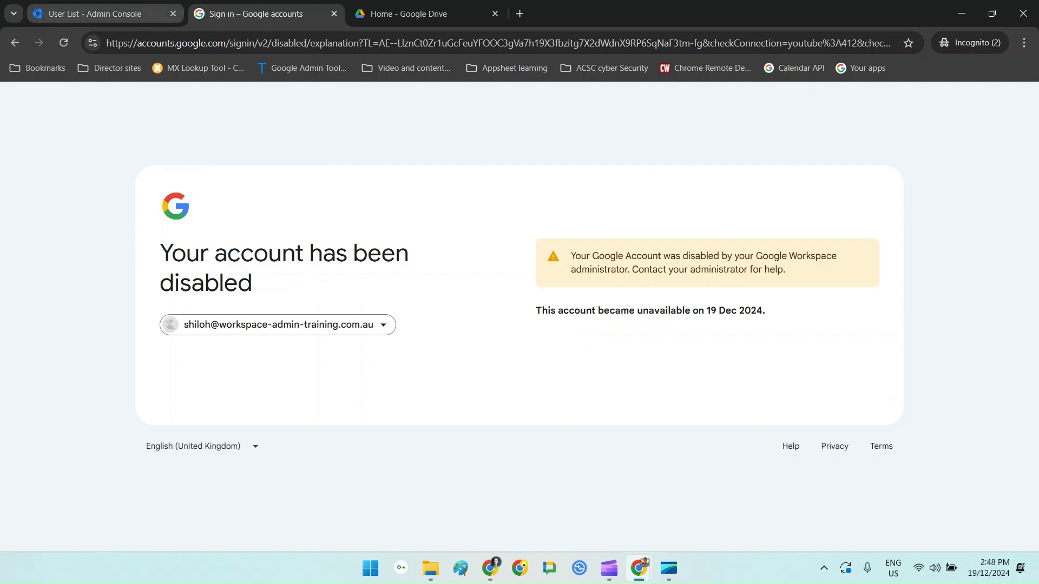
{"action": "key", "text": "ctrl+1"}
{"action": "left_click", "coordinate": [952, 323]}
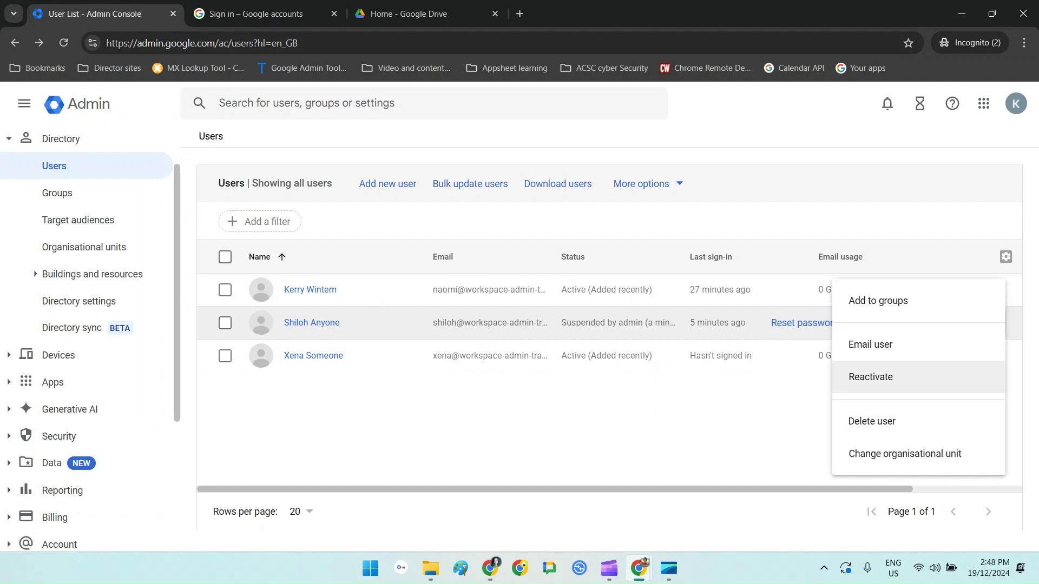
Step: Reactivate the suspended middle user and reload the user list to refresh statuses
{"action": "left_click", "coordinate": [877, 377]}
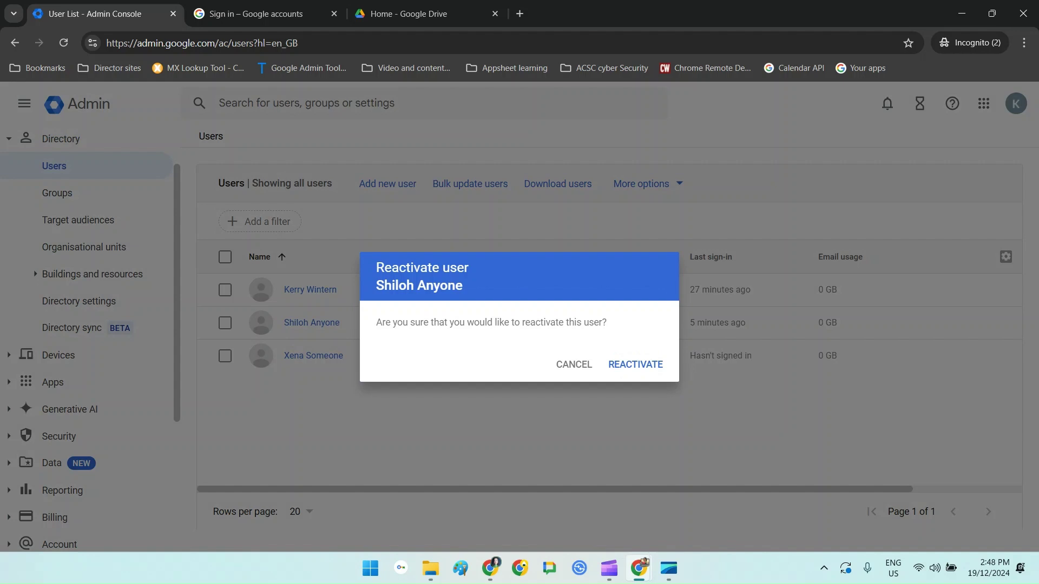
{"action": "left_click", "coordinate": [635, 364]}
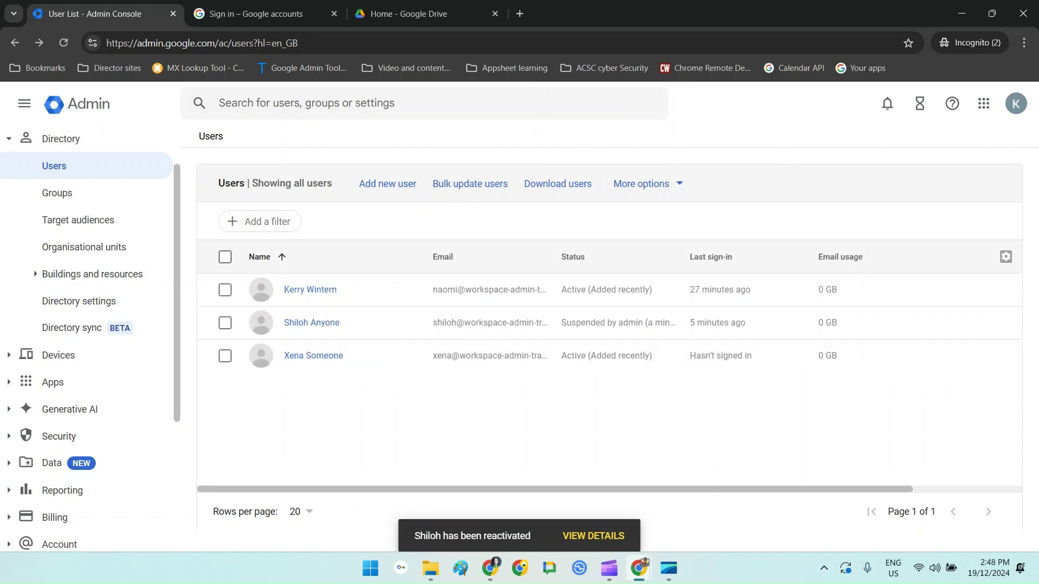
{"action": "left_click", "coordinate": [63, 43]}
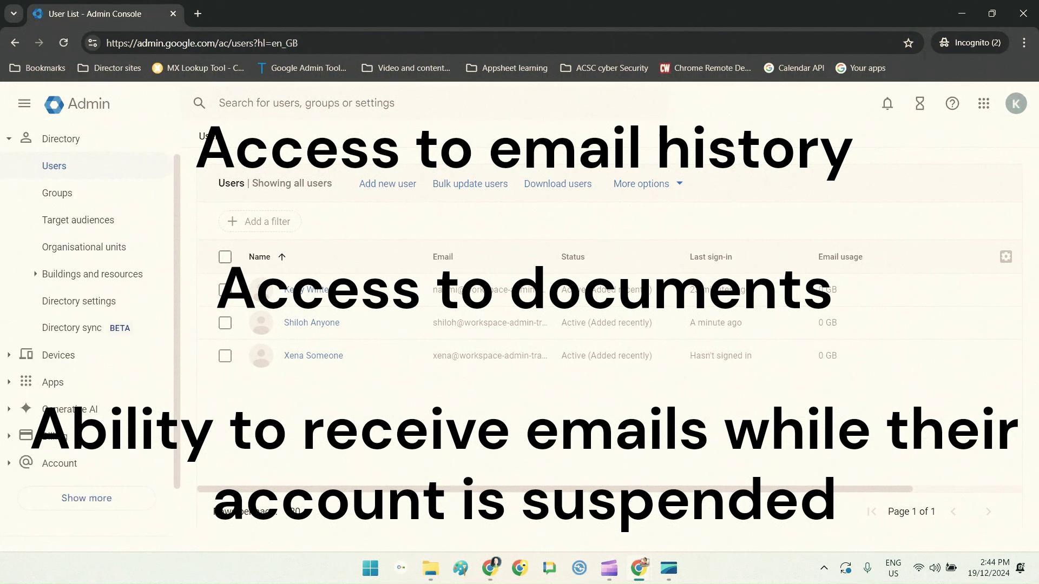
{"action": "mouse_move", "coordinate": [876, 322]}
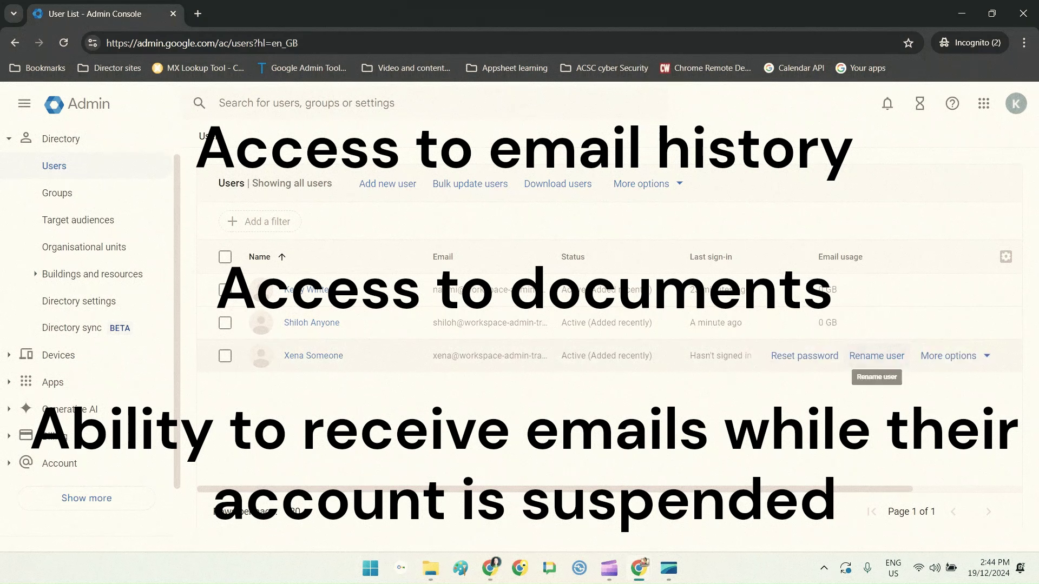
{"action": "left_click", "coordinate": [952, 322]}
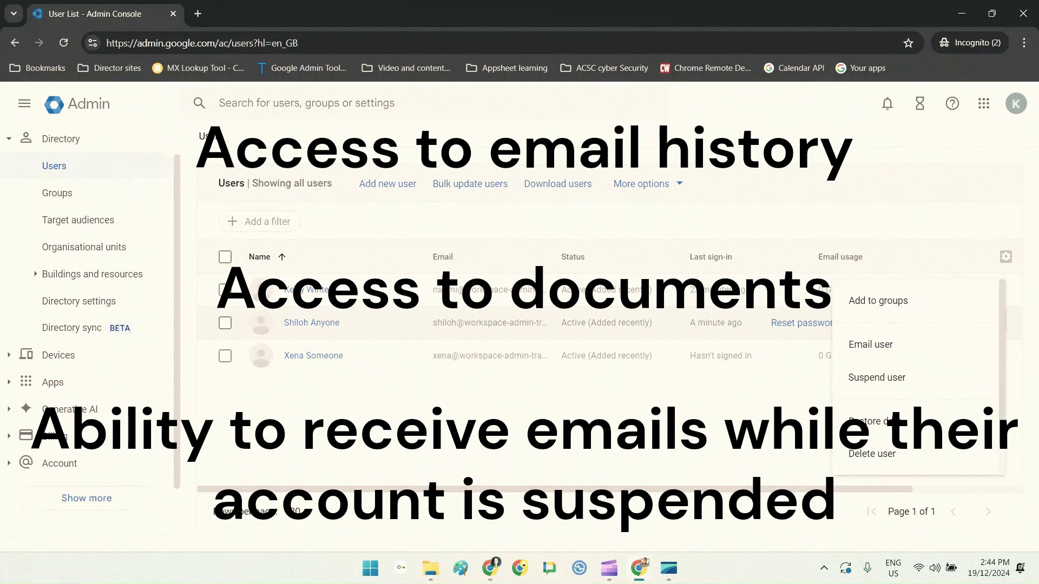